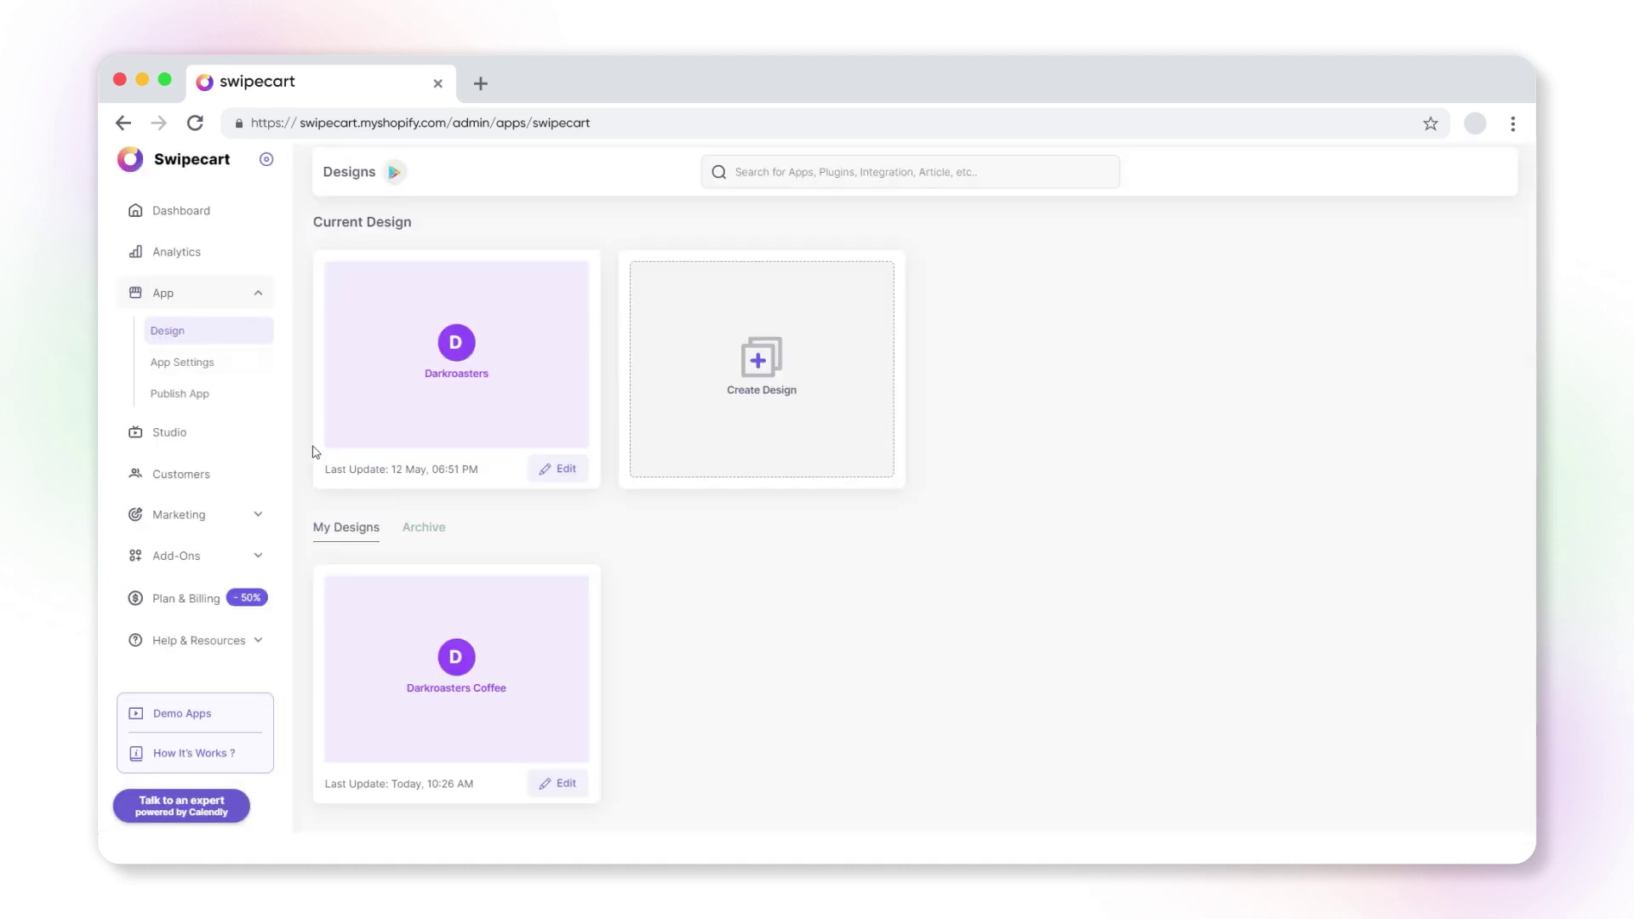
- Open the Darkroasters Coffee design for editing and filter its widget library to Single Banner
click(561, 783)
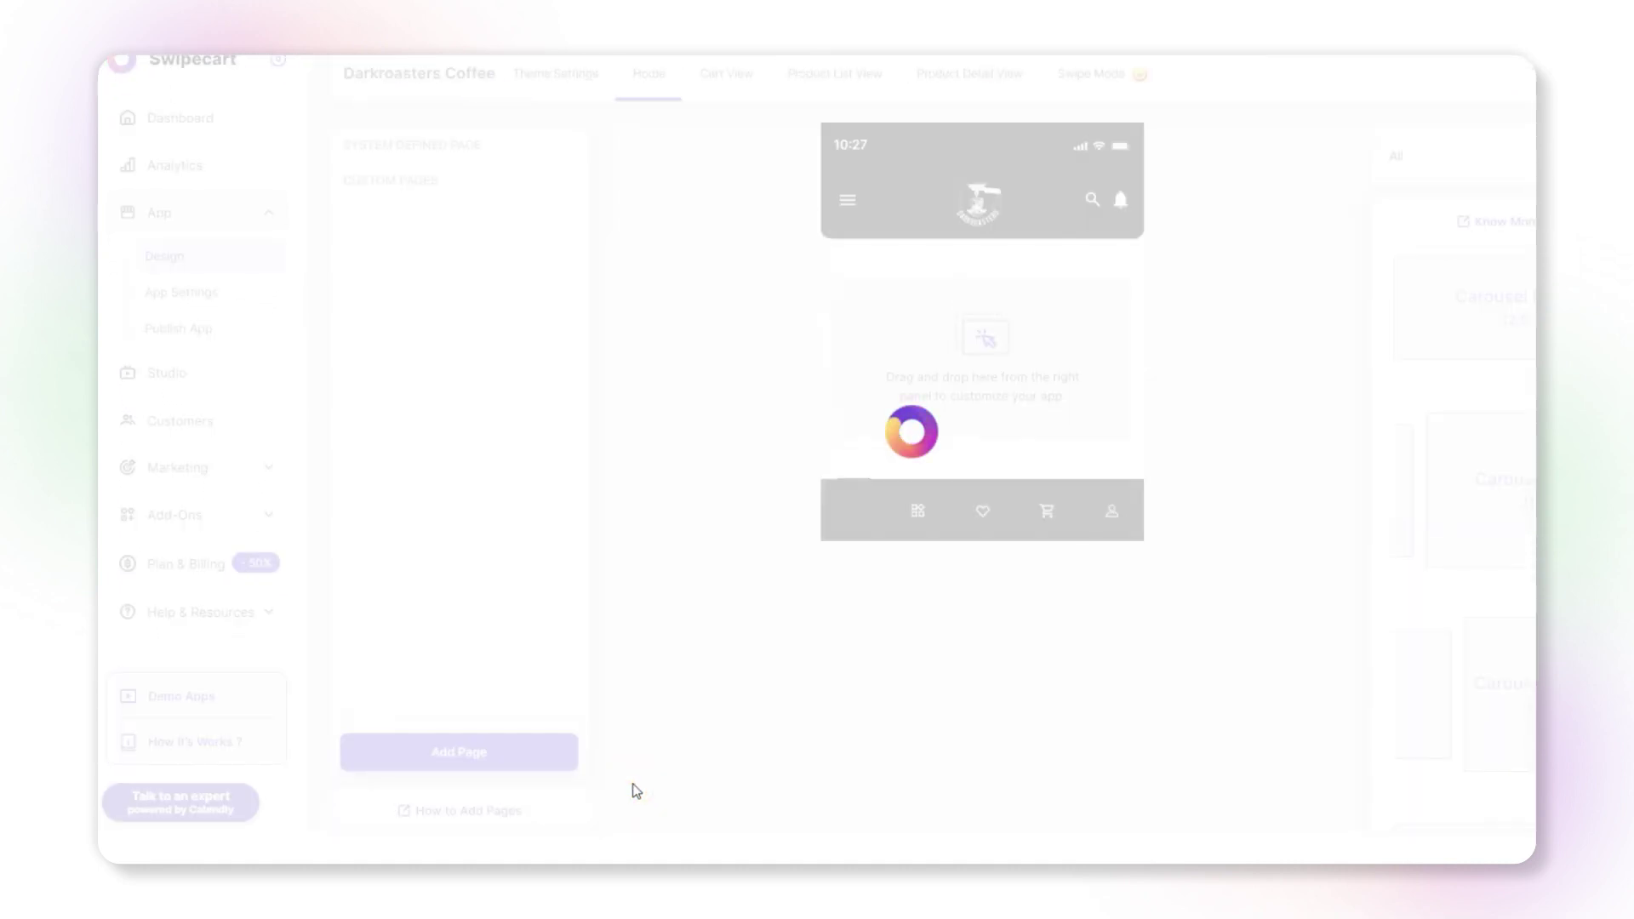
click(1446, 157)
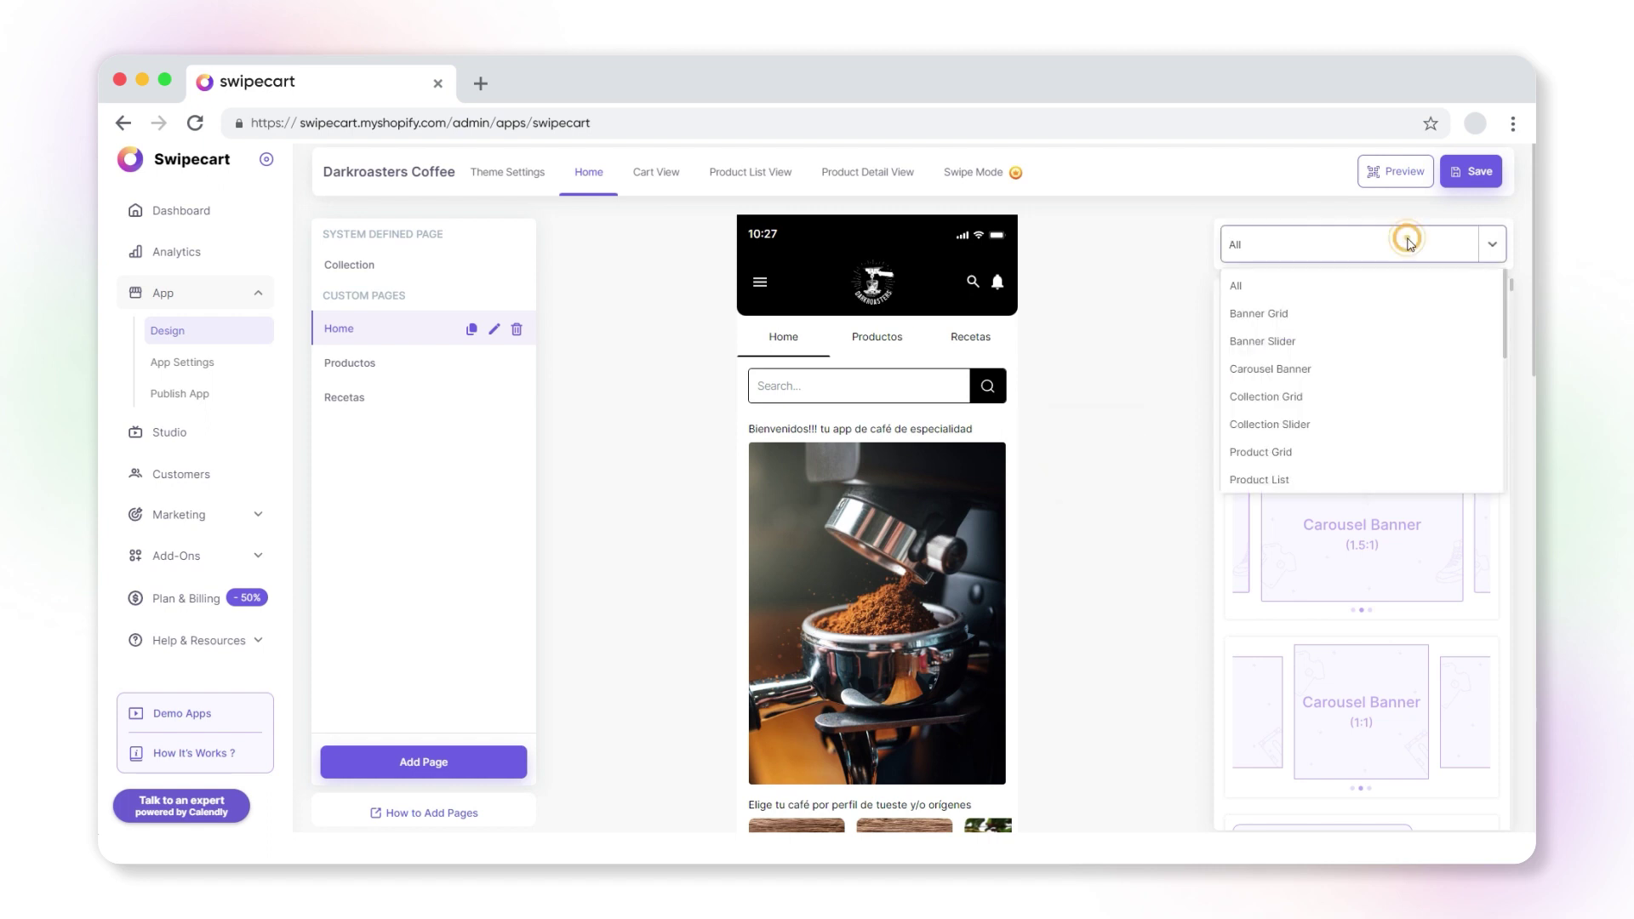
scroll(1353, 340, down, 2)
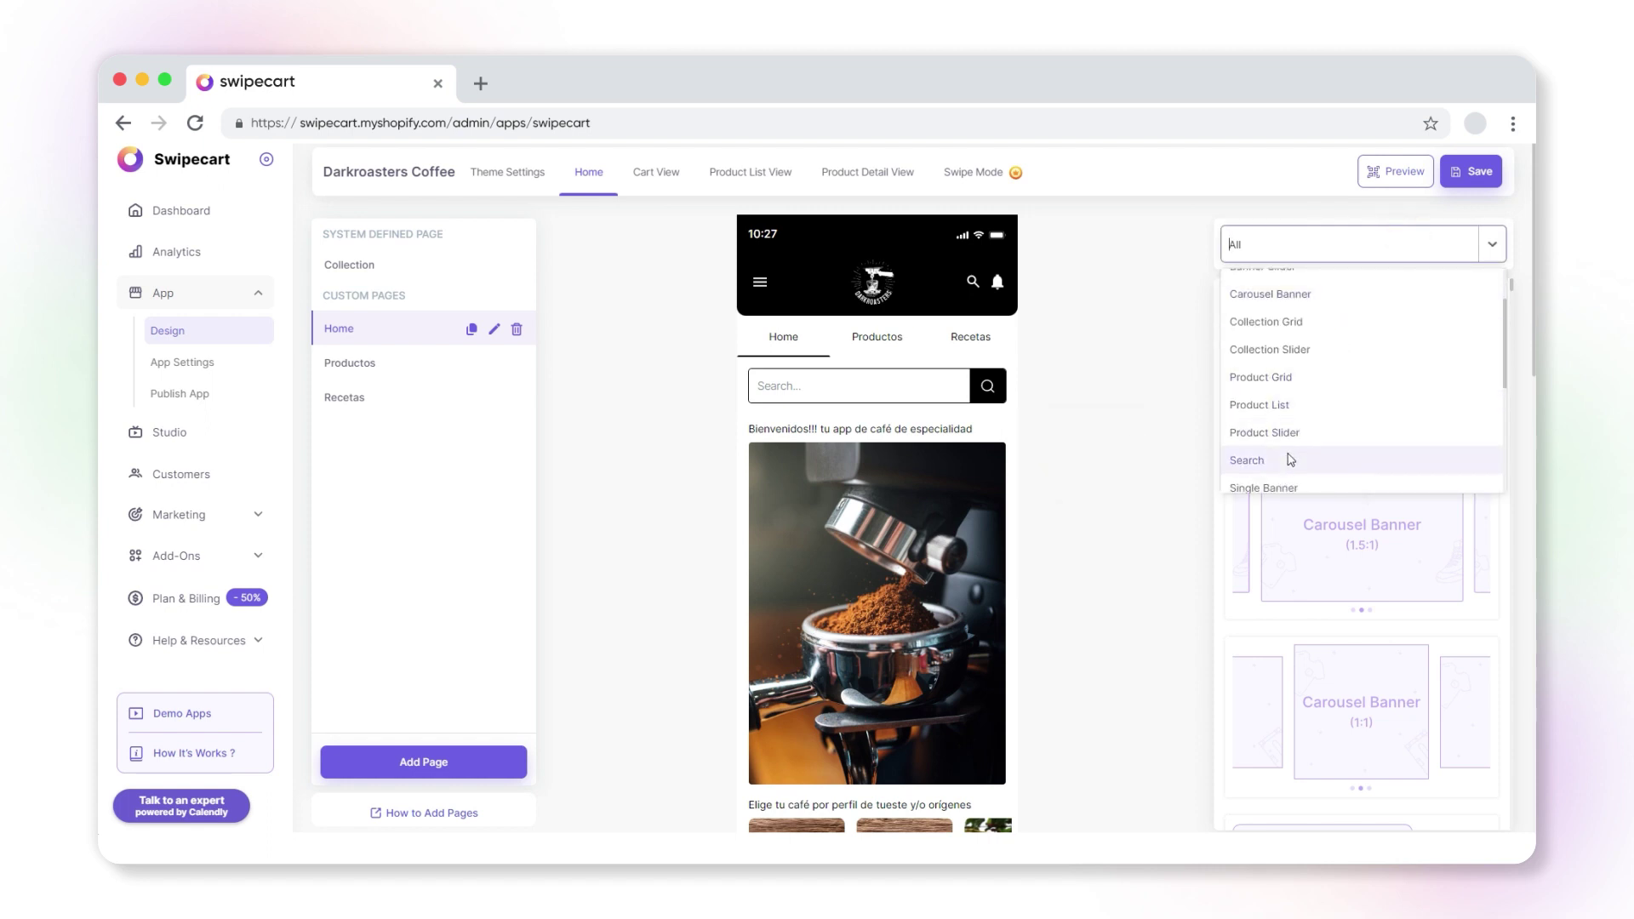
scroll(1294, 458, down, 1)
click(1278, 413)
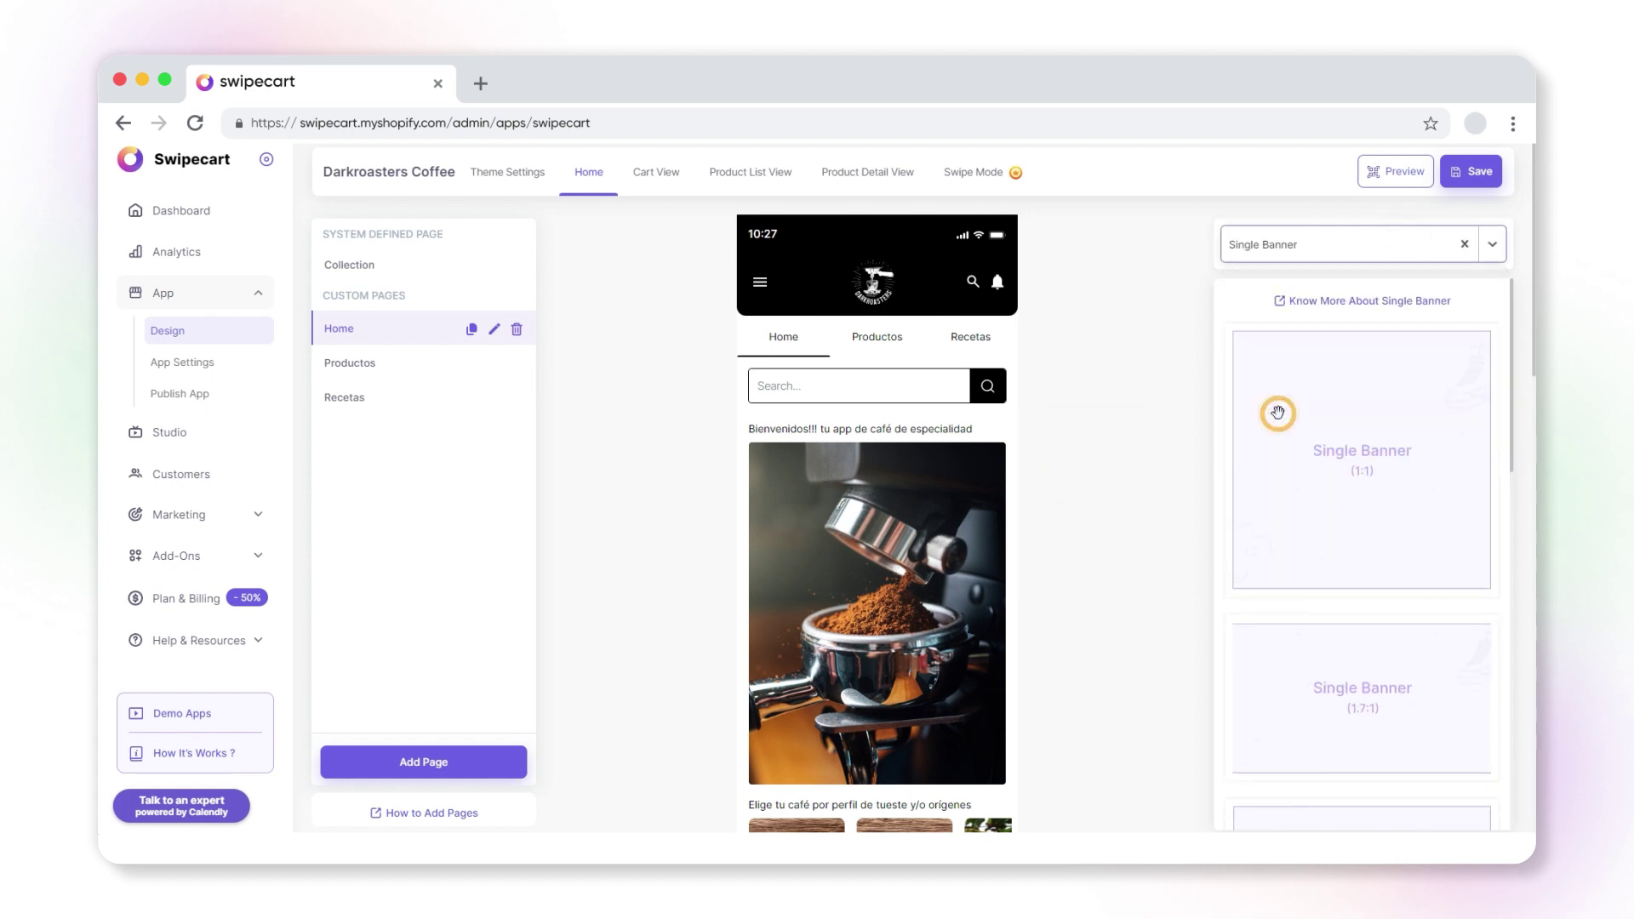
- Add a 1.7:1 Single Banner between the home page's search bar and welcome text, and open its image settings
scroll(1405, 455, down, 5)
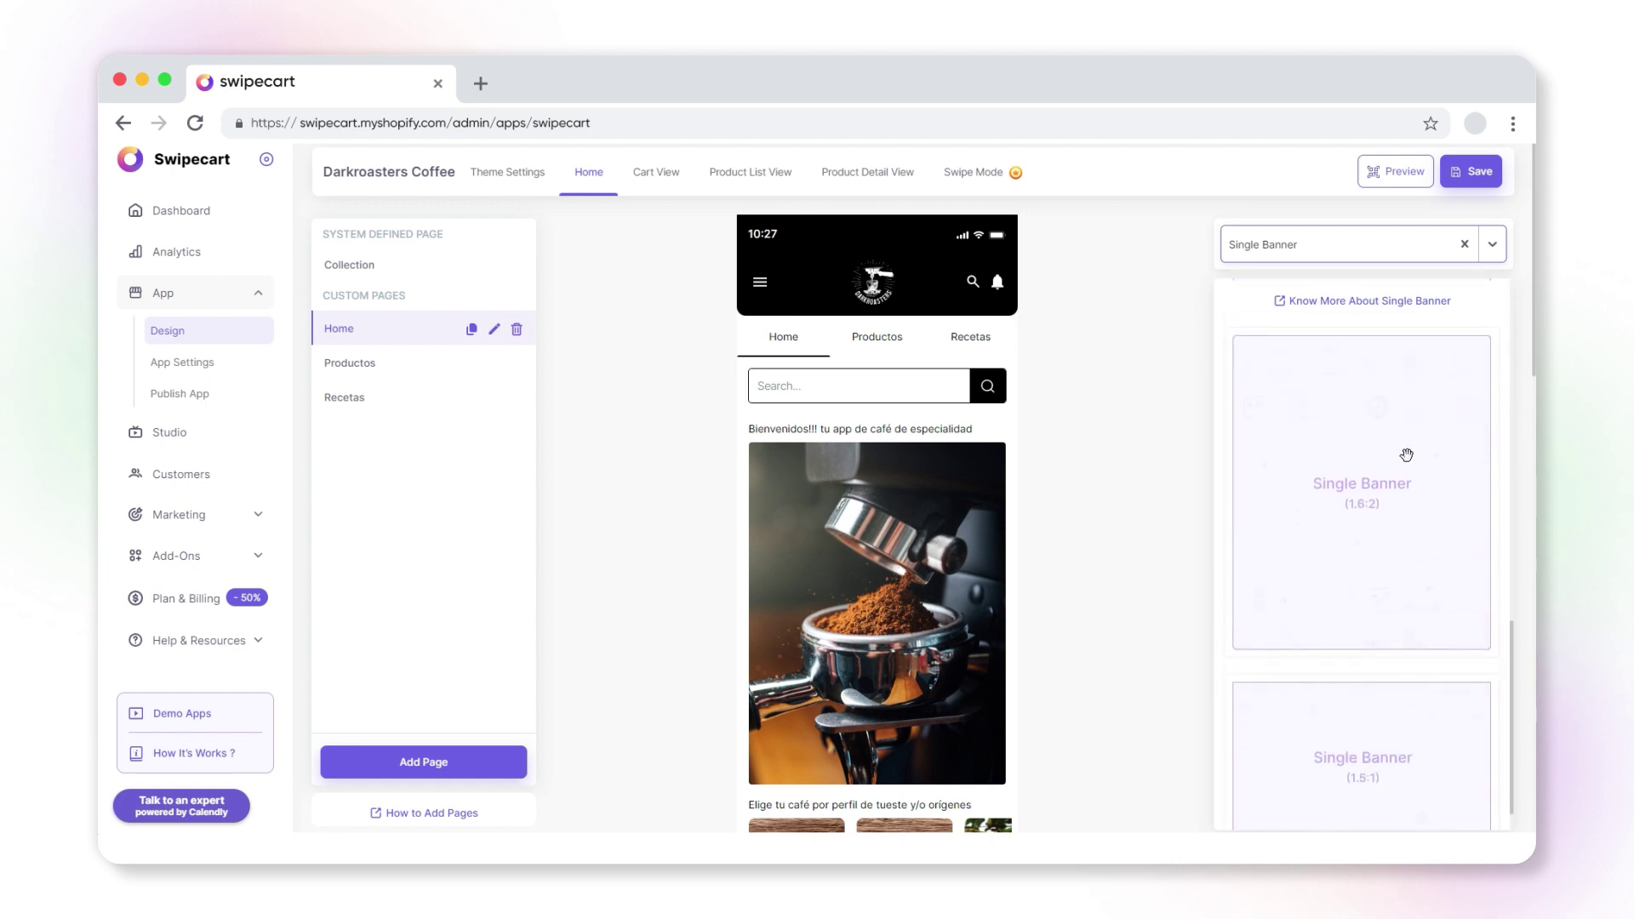
scroll(1410, 652, up, 5)
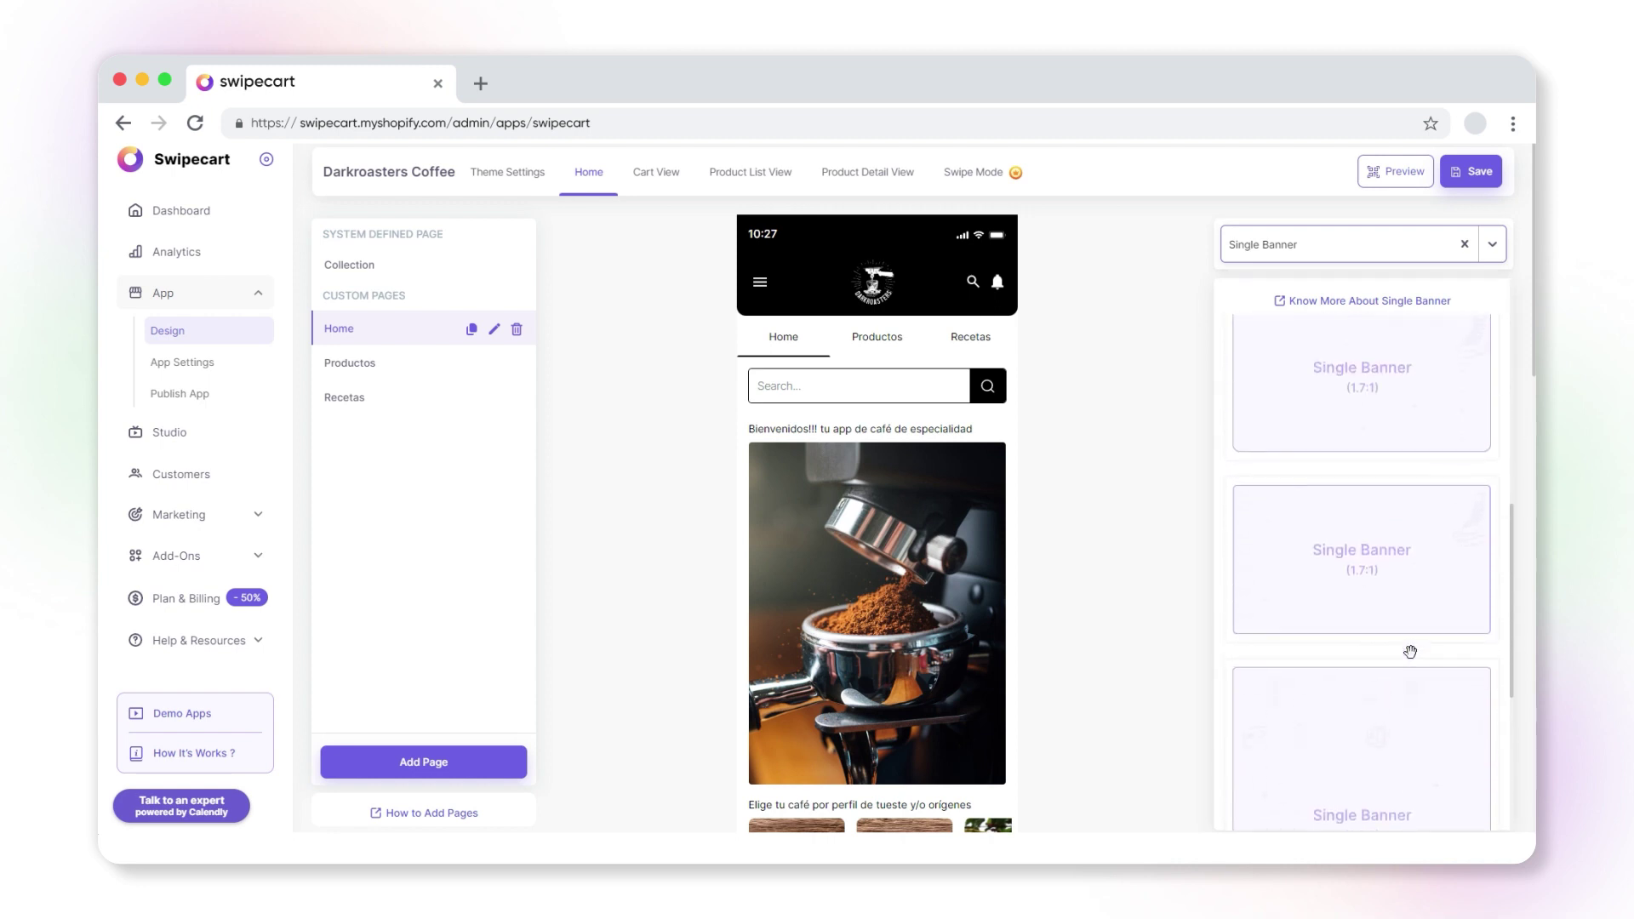
drag(1353, 443, 897, 486)
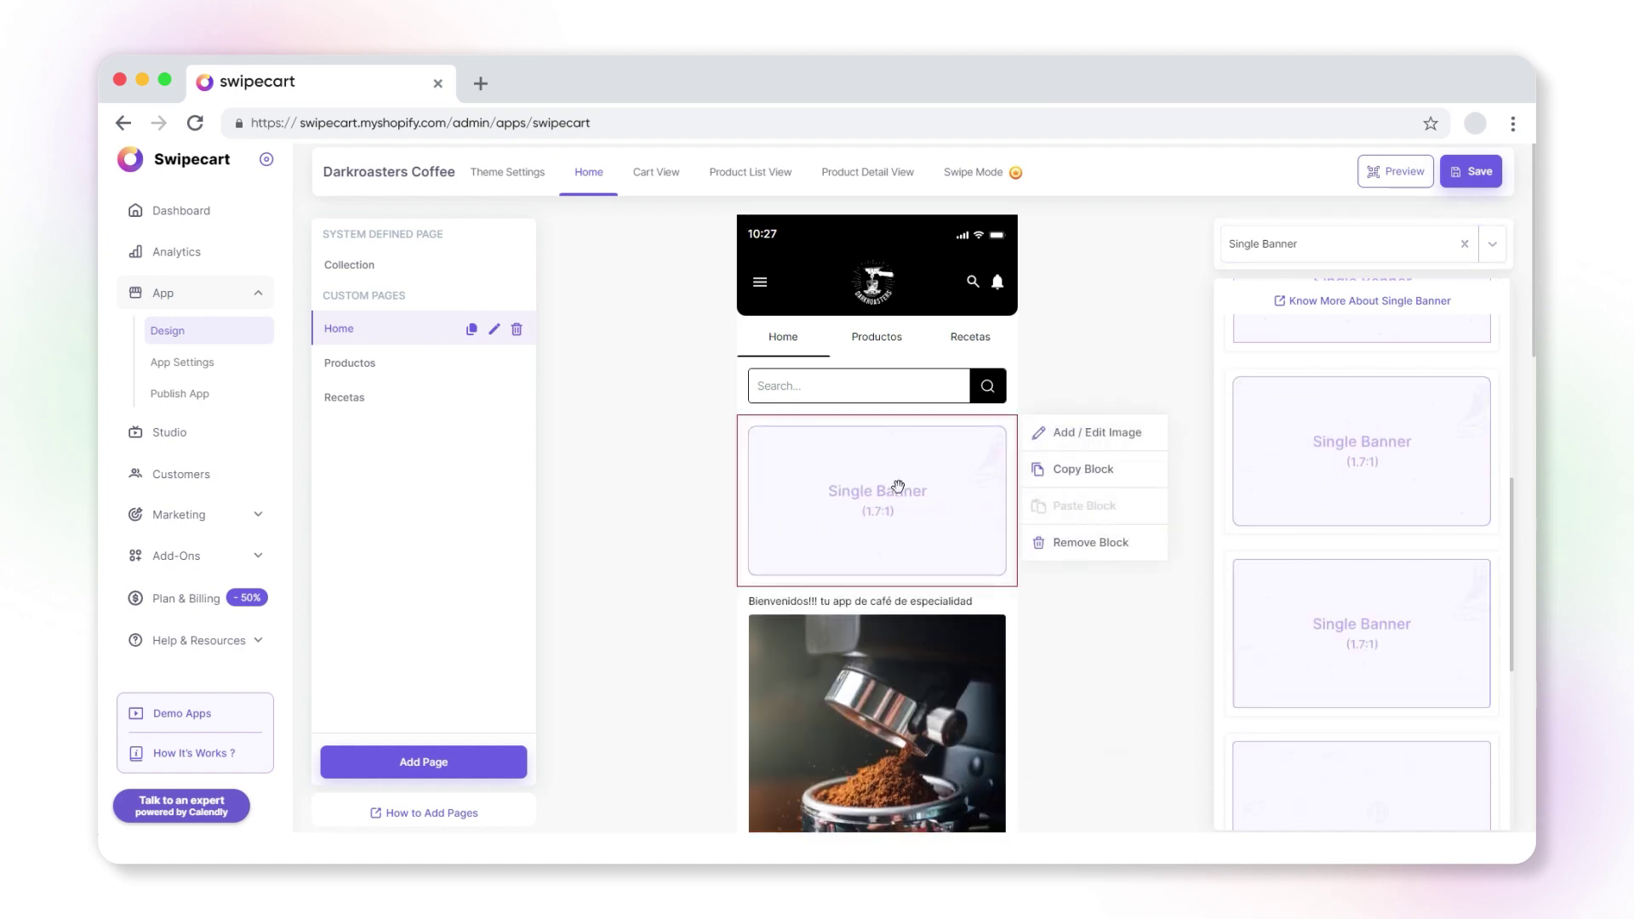
click(1087, 433)
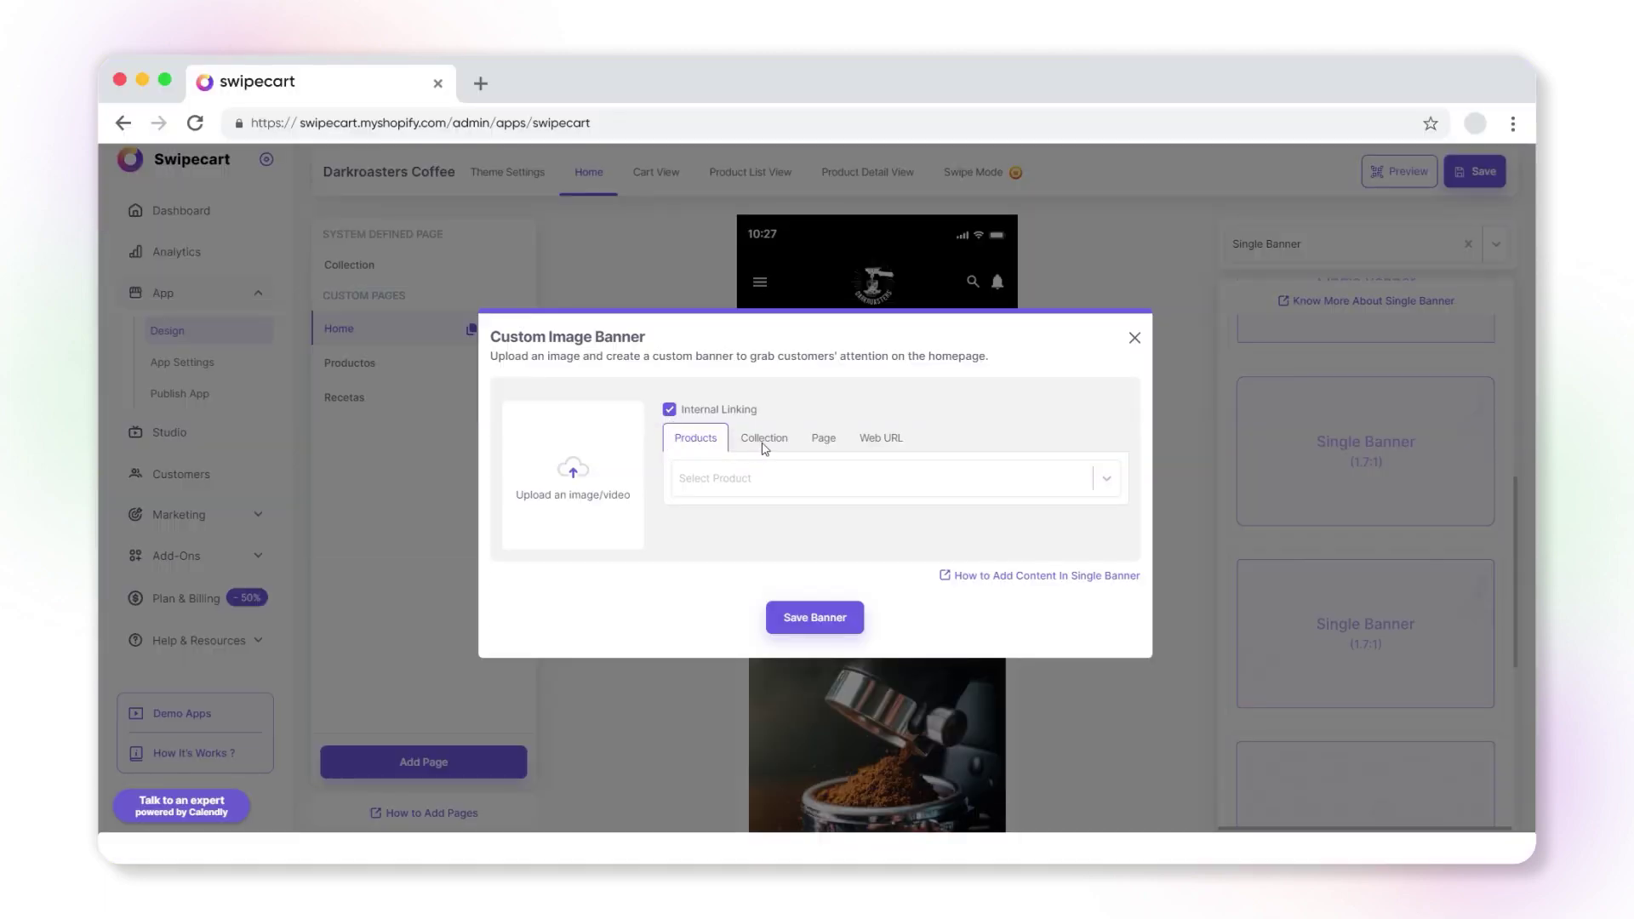
- Review the banner's Collection, Page and Web URL linking options, and return to the Products option
click(762, 442)
click(822, 439)
click(880, 440)
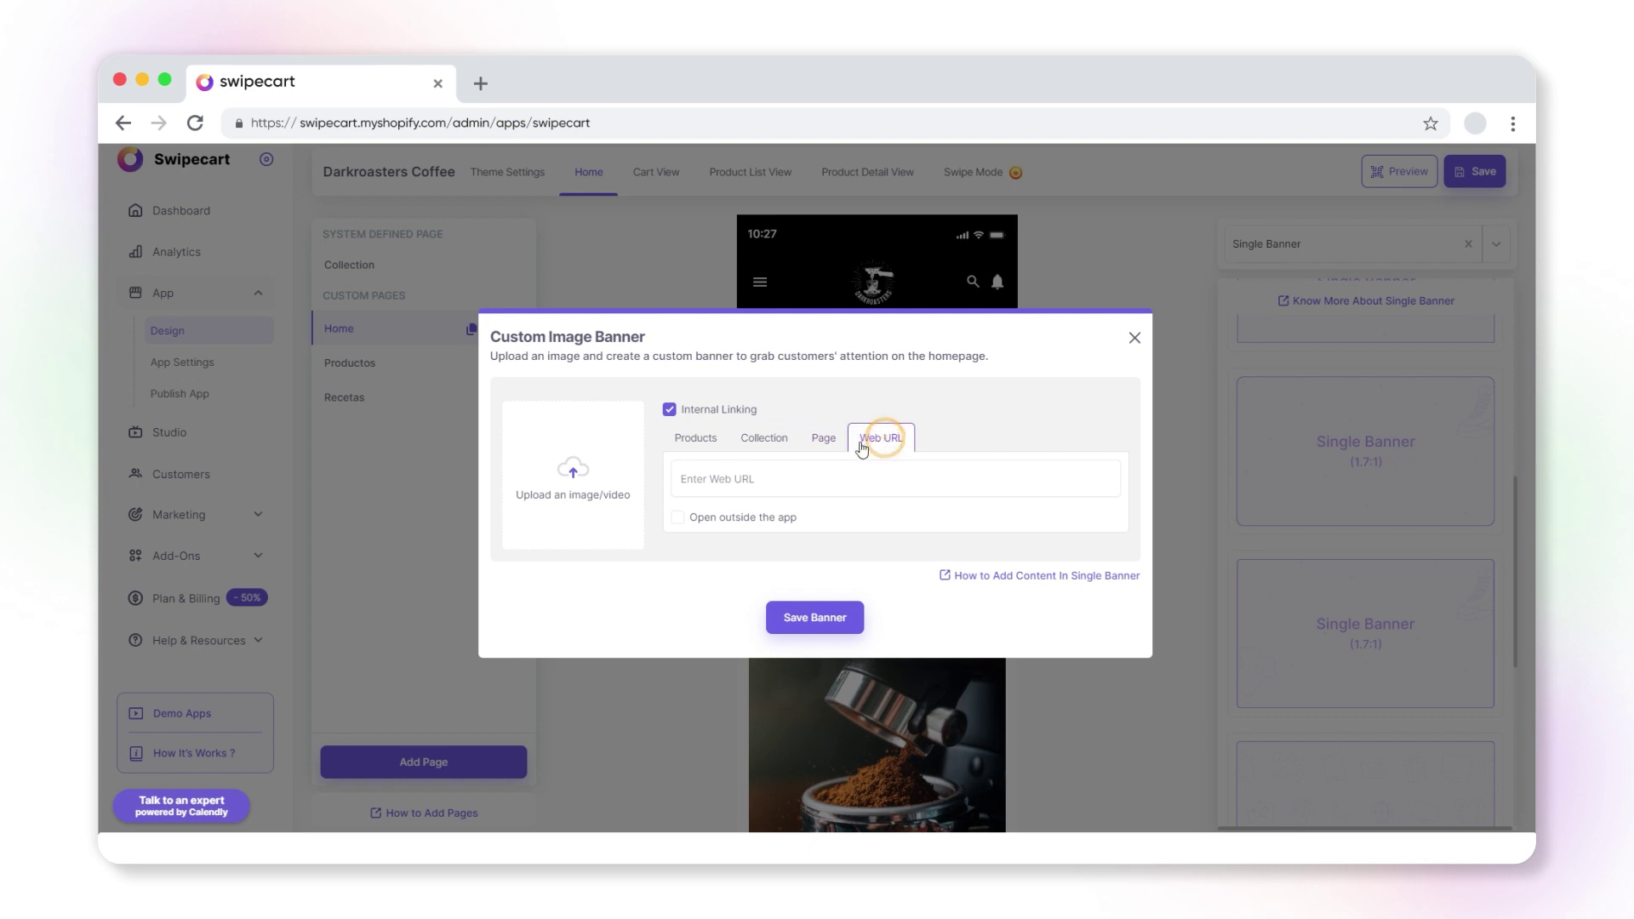
click(694, 436)
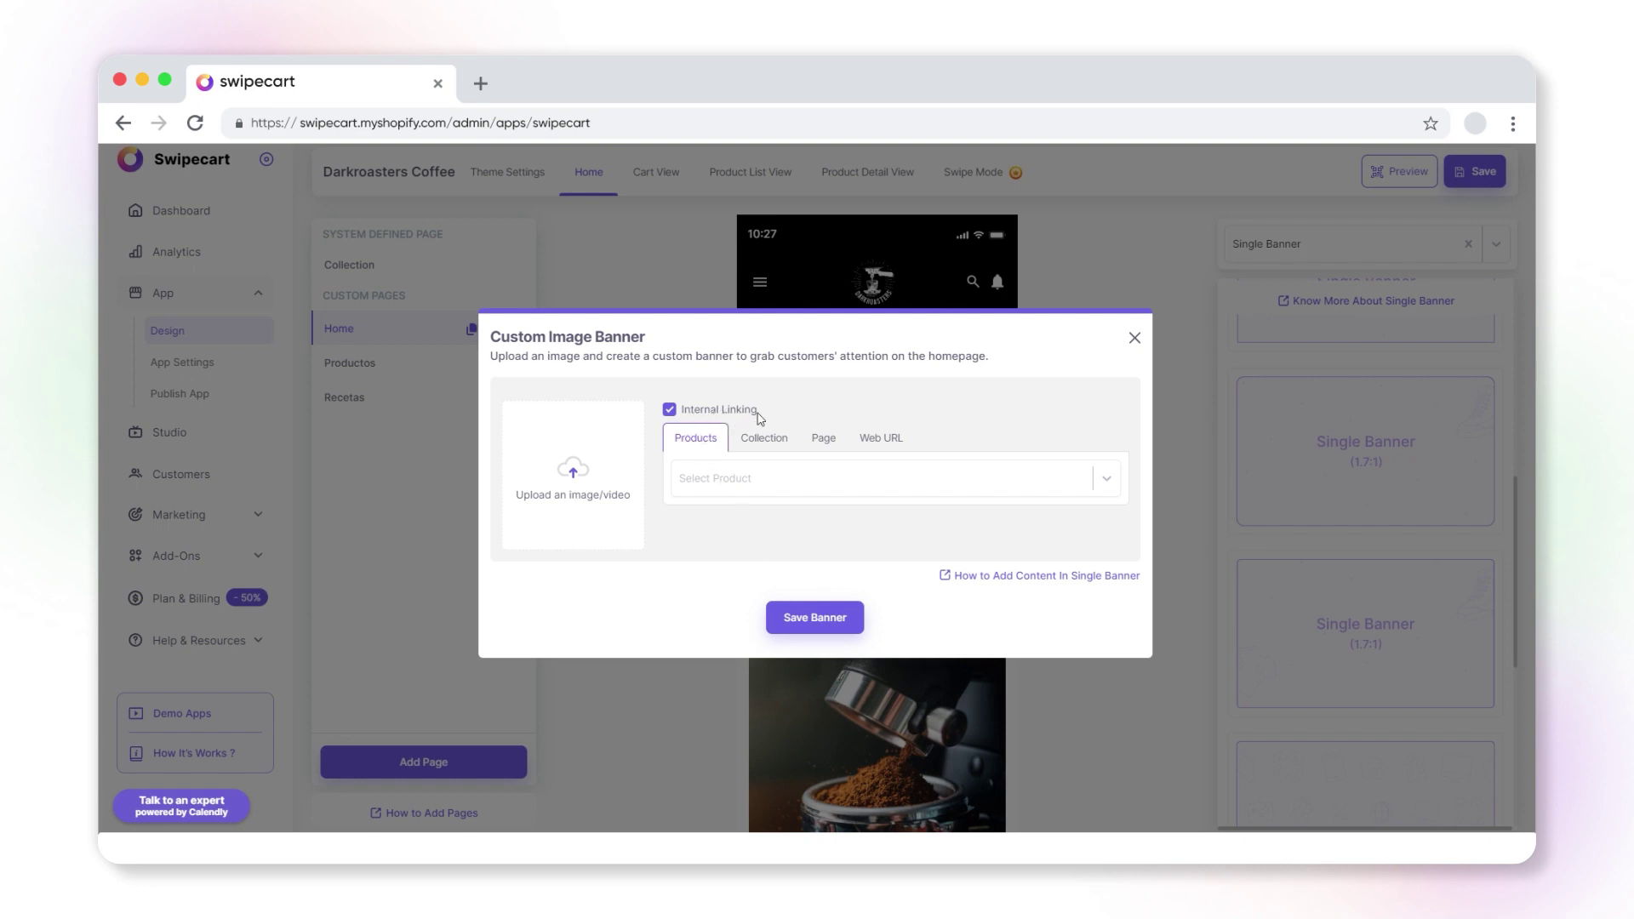
- Upload the photo of coffee tools on a wooden board as the banner's image
click(574, 475)
click(1005, 290)
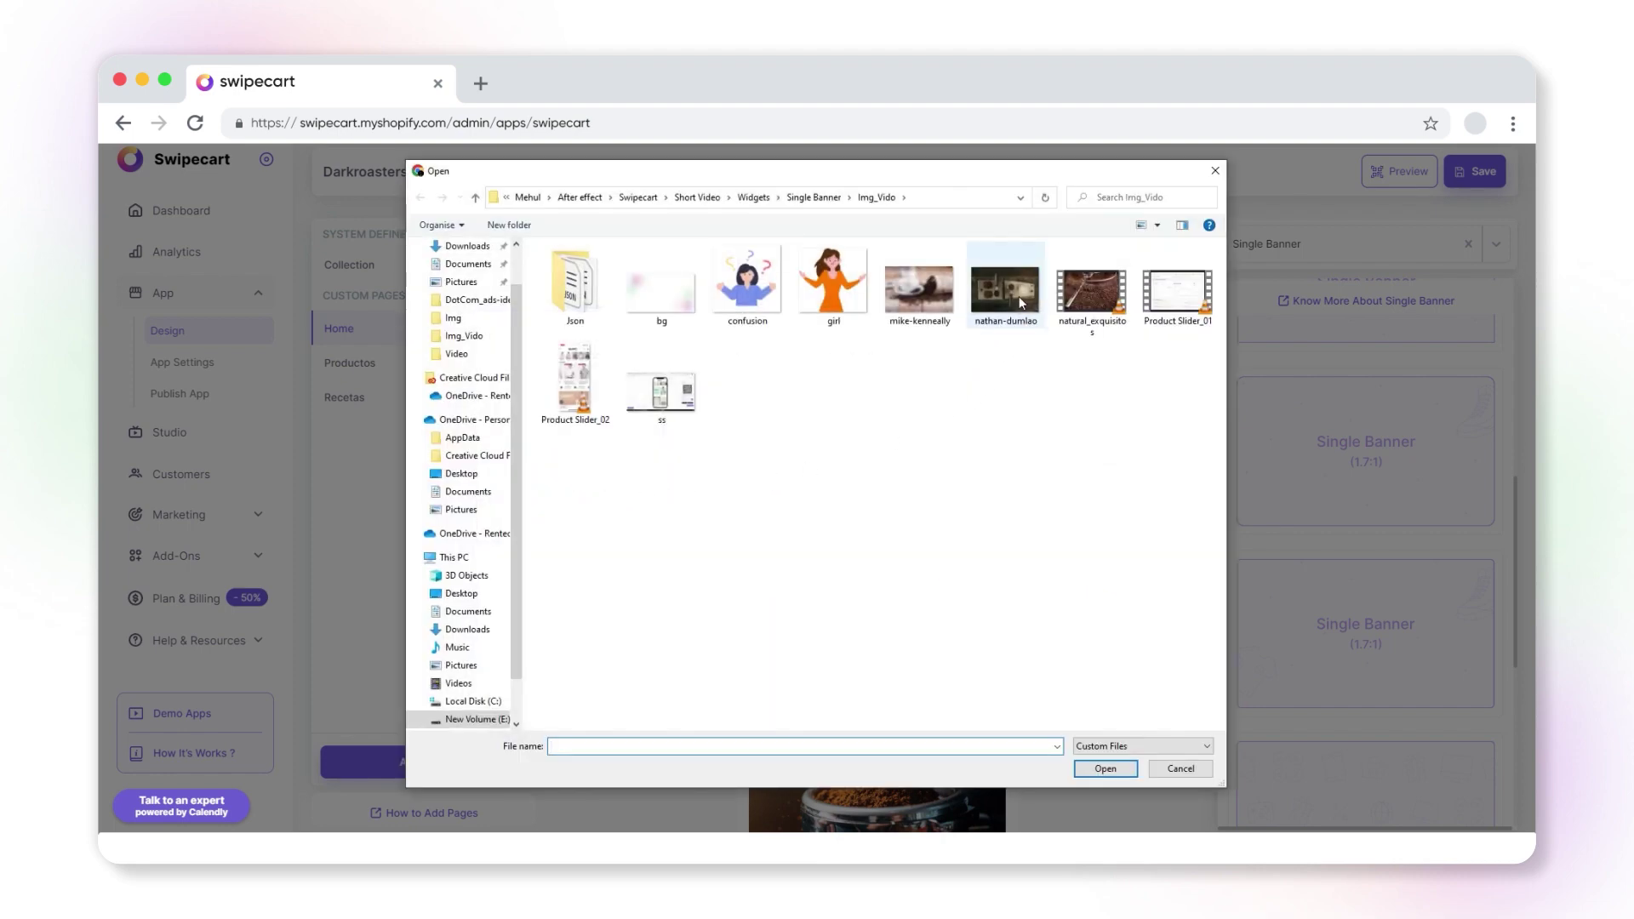
click(1105, 770)
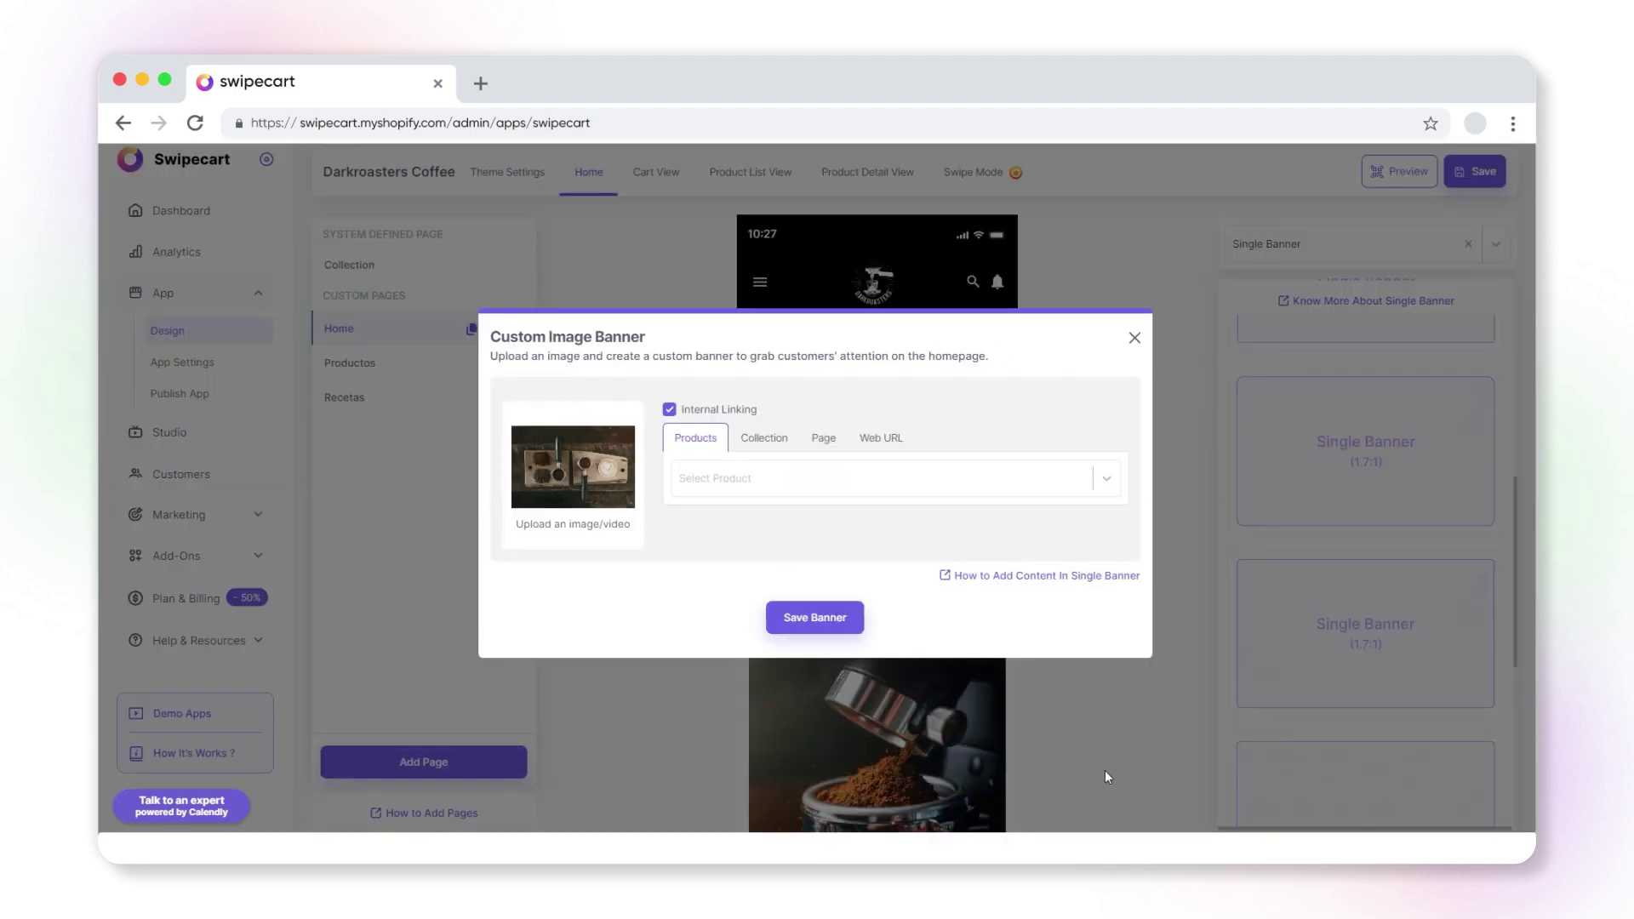
- Link the banner to the Café Pioneros Blend De Origen product from Guatemala and save the banner
click(769, 480)
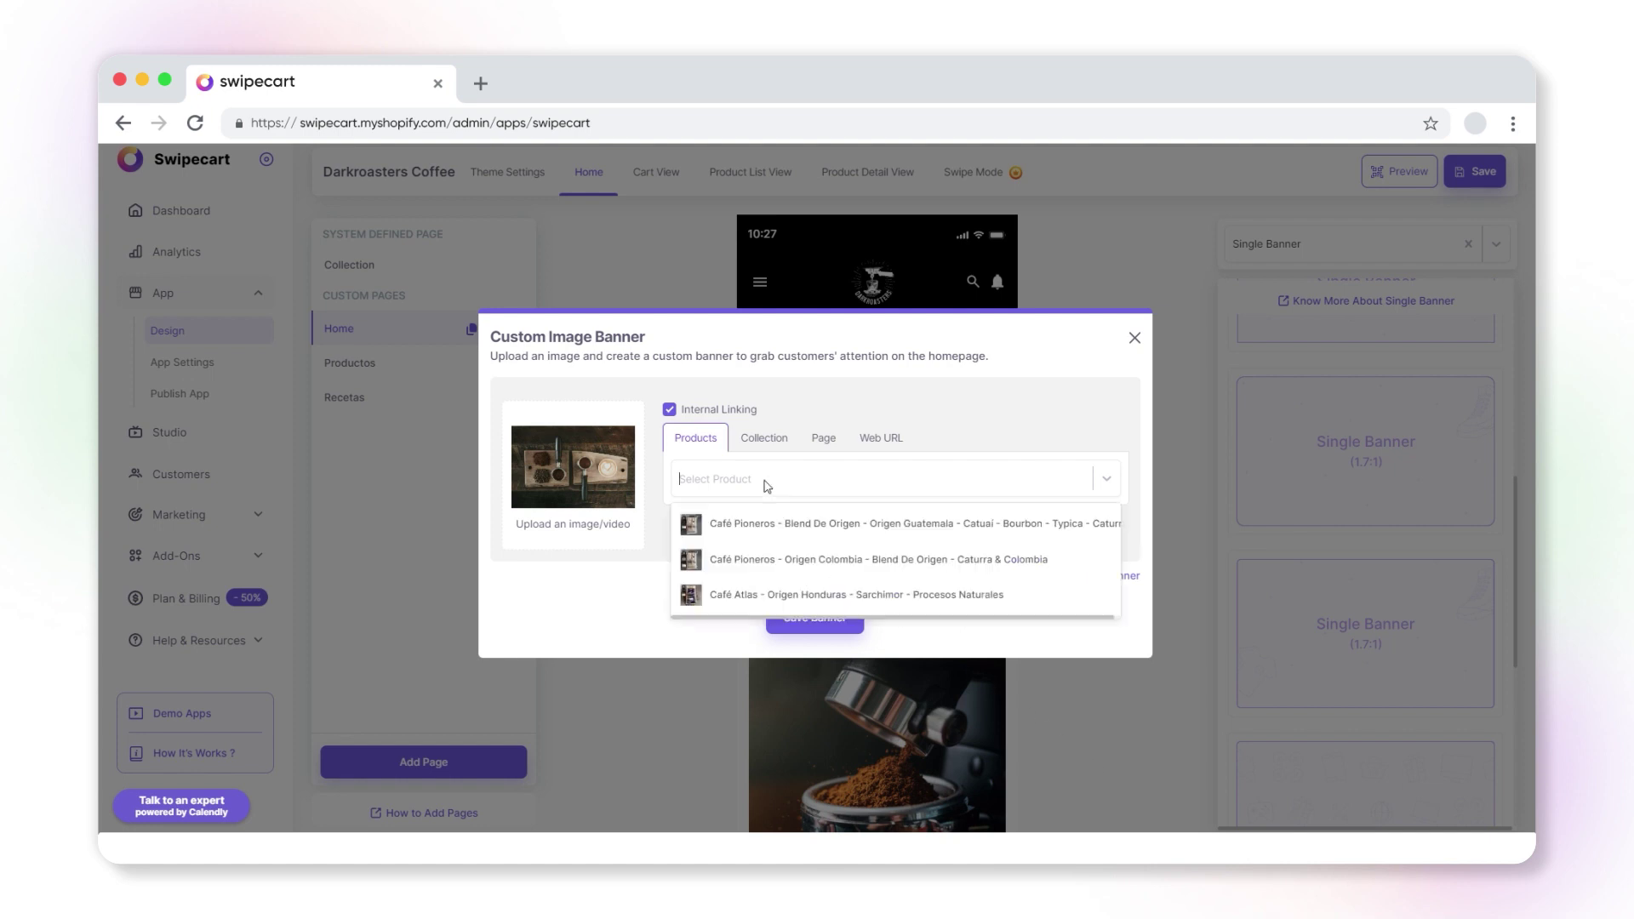
click(766, 521)
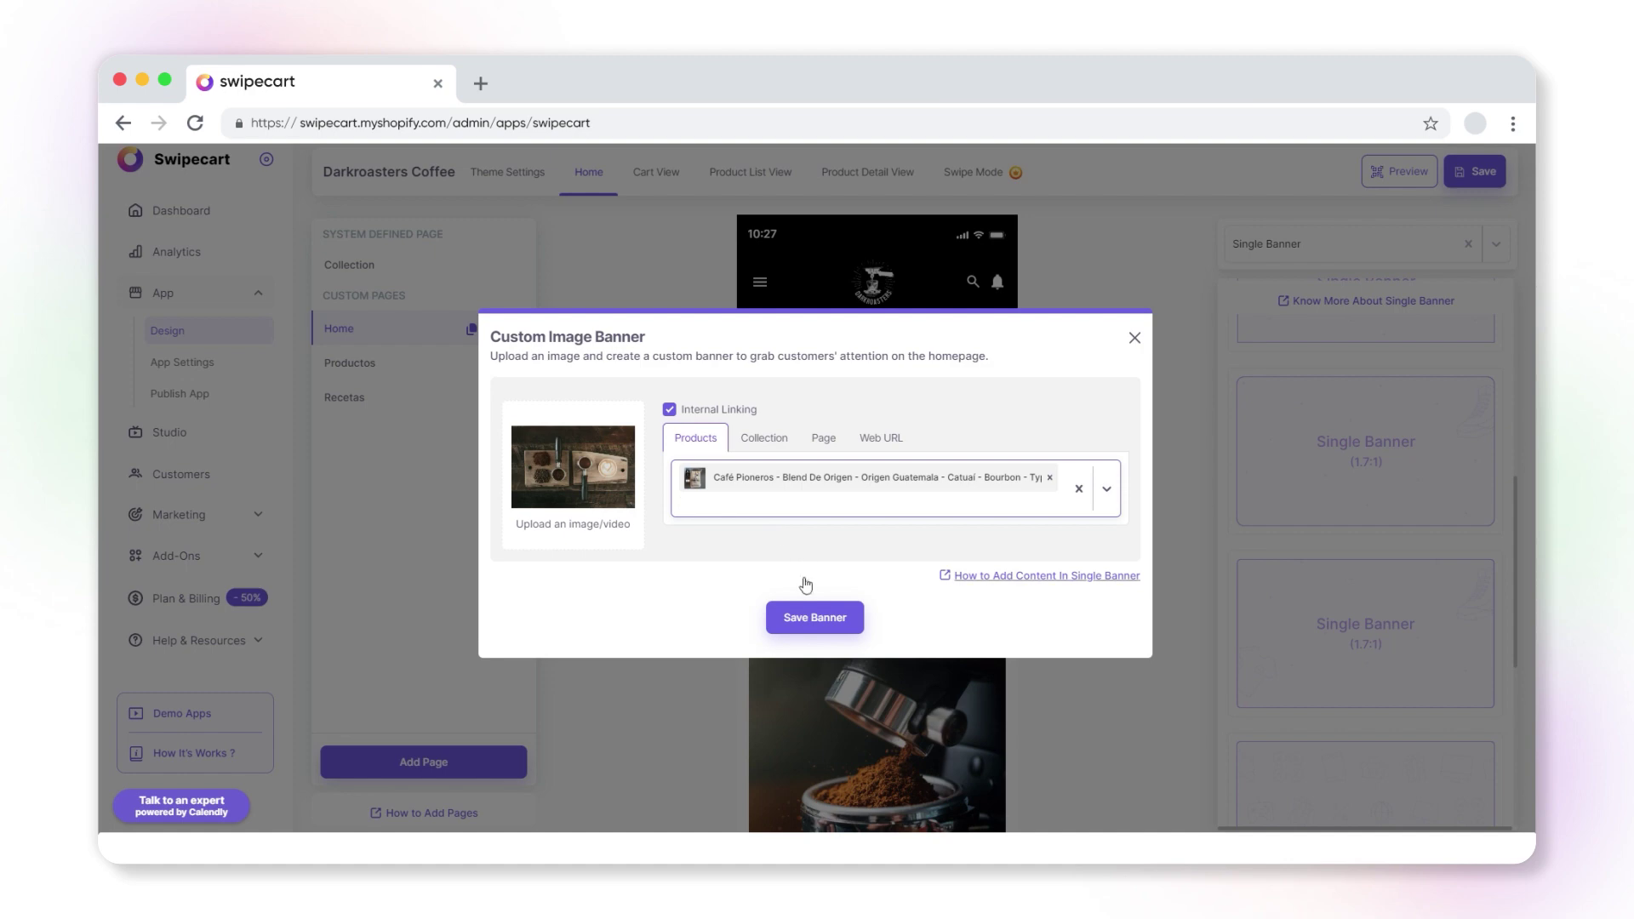
click(822, 618)
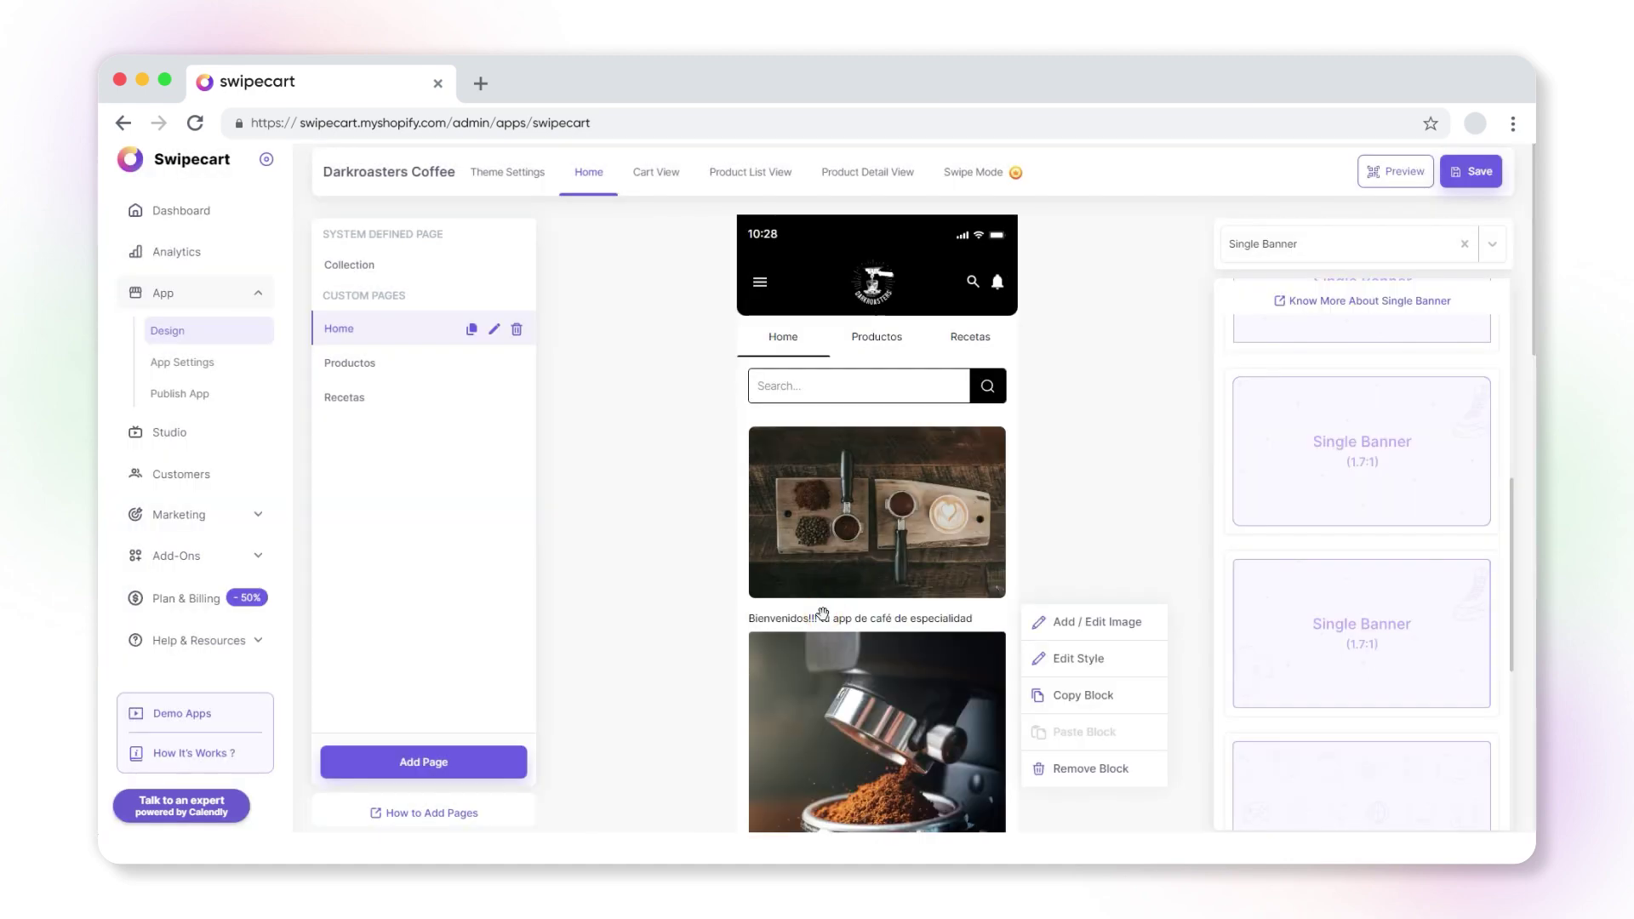
- Add a 1.5:1 Single Banner directly below the first banner and open its image settings
scroll(1361, 629, down, 5)
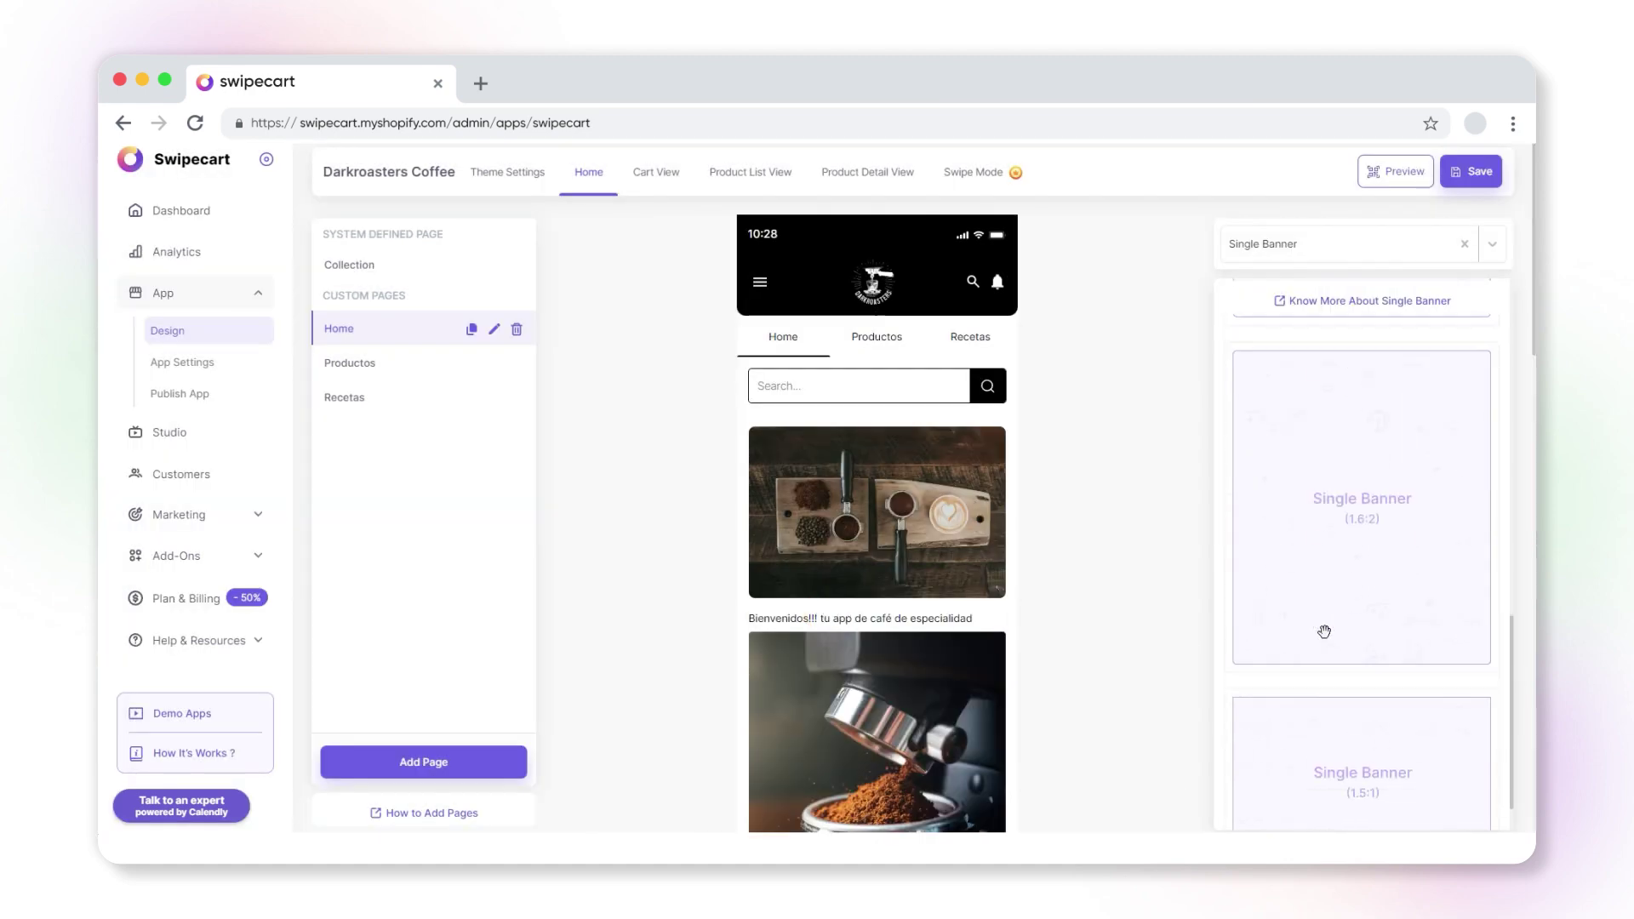
drag(1150, 704, 919, 668)
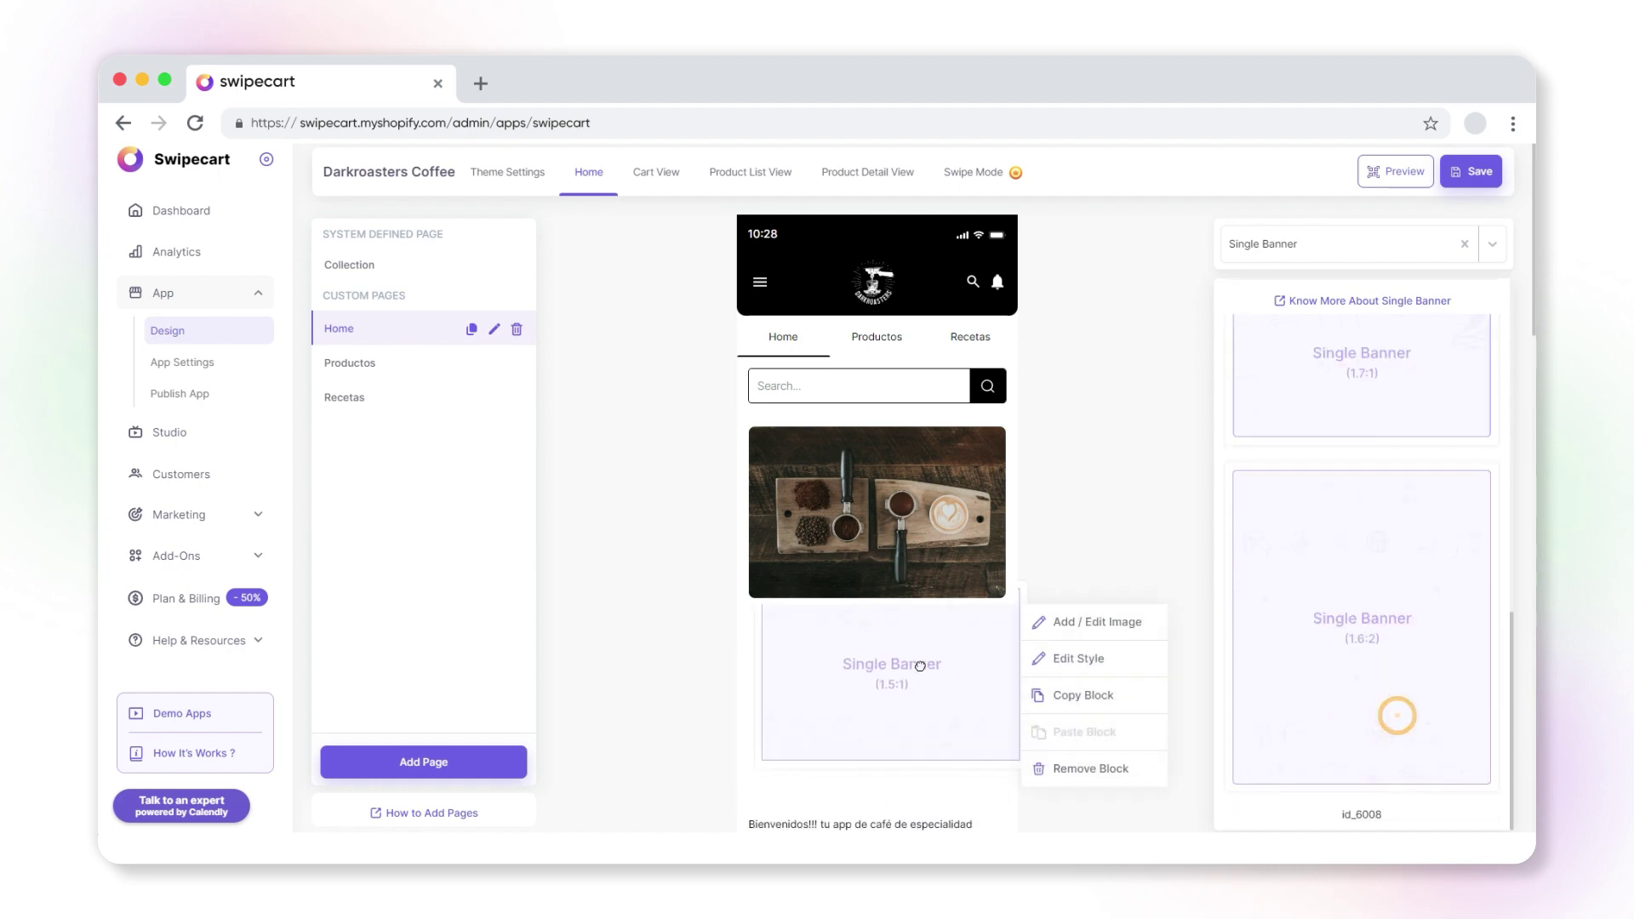
click(1055, 625)
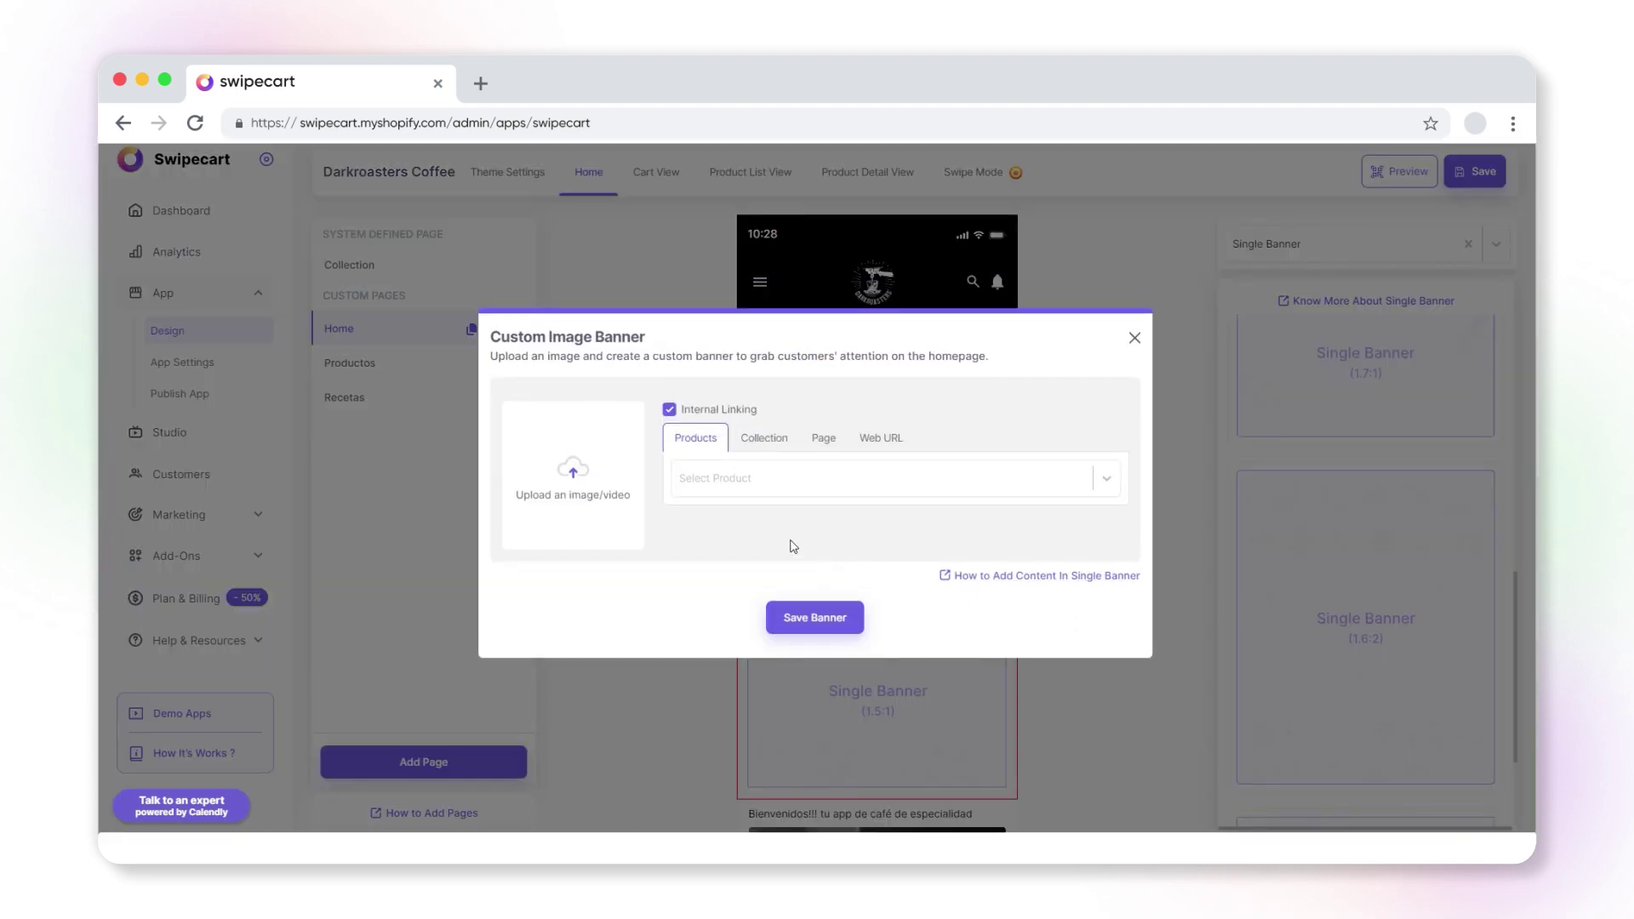
- Turn off internal linking for the second banner, upload the natural_exquisitos video to it and save the banner
click(670, 410)
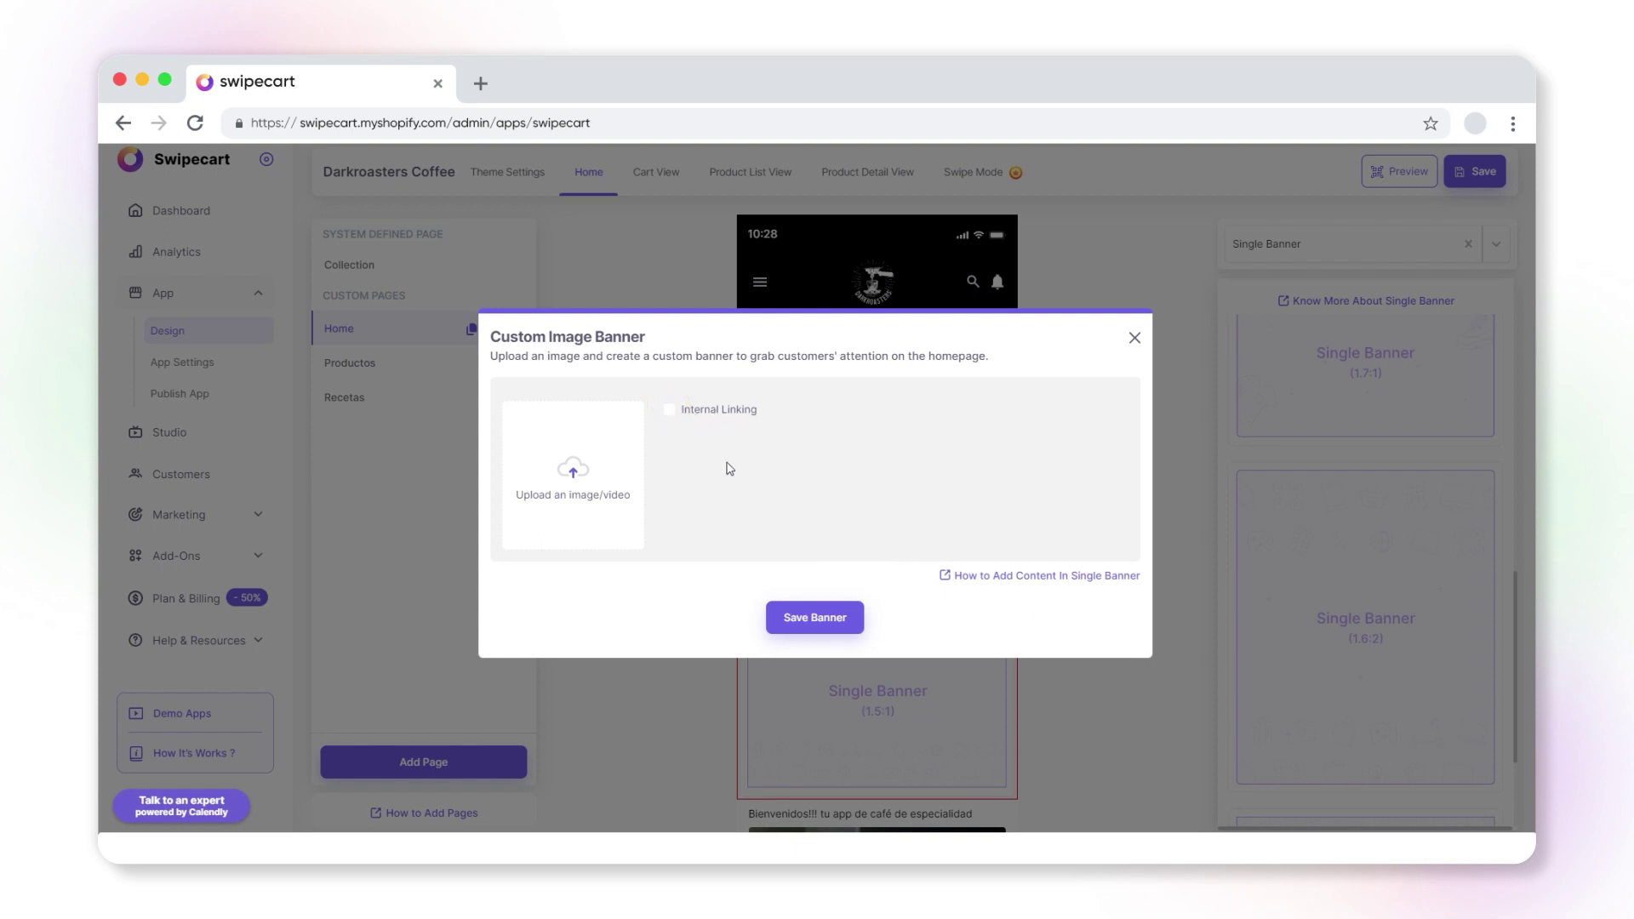
click(569, 473)
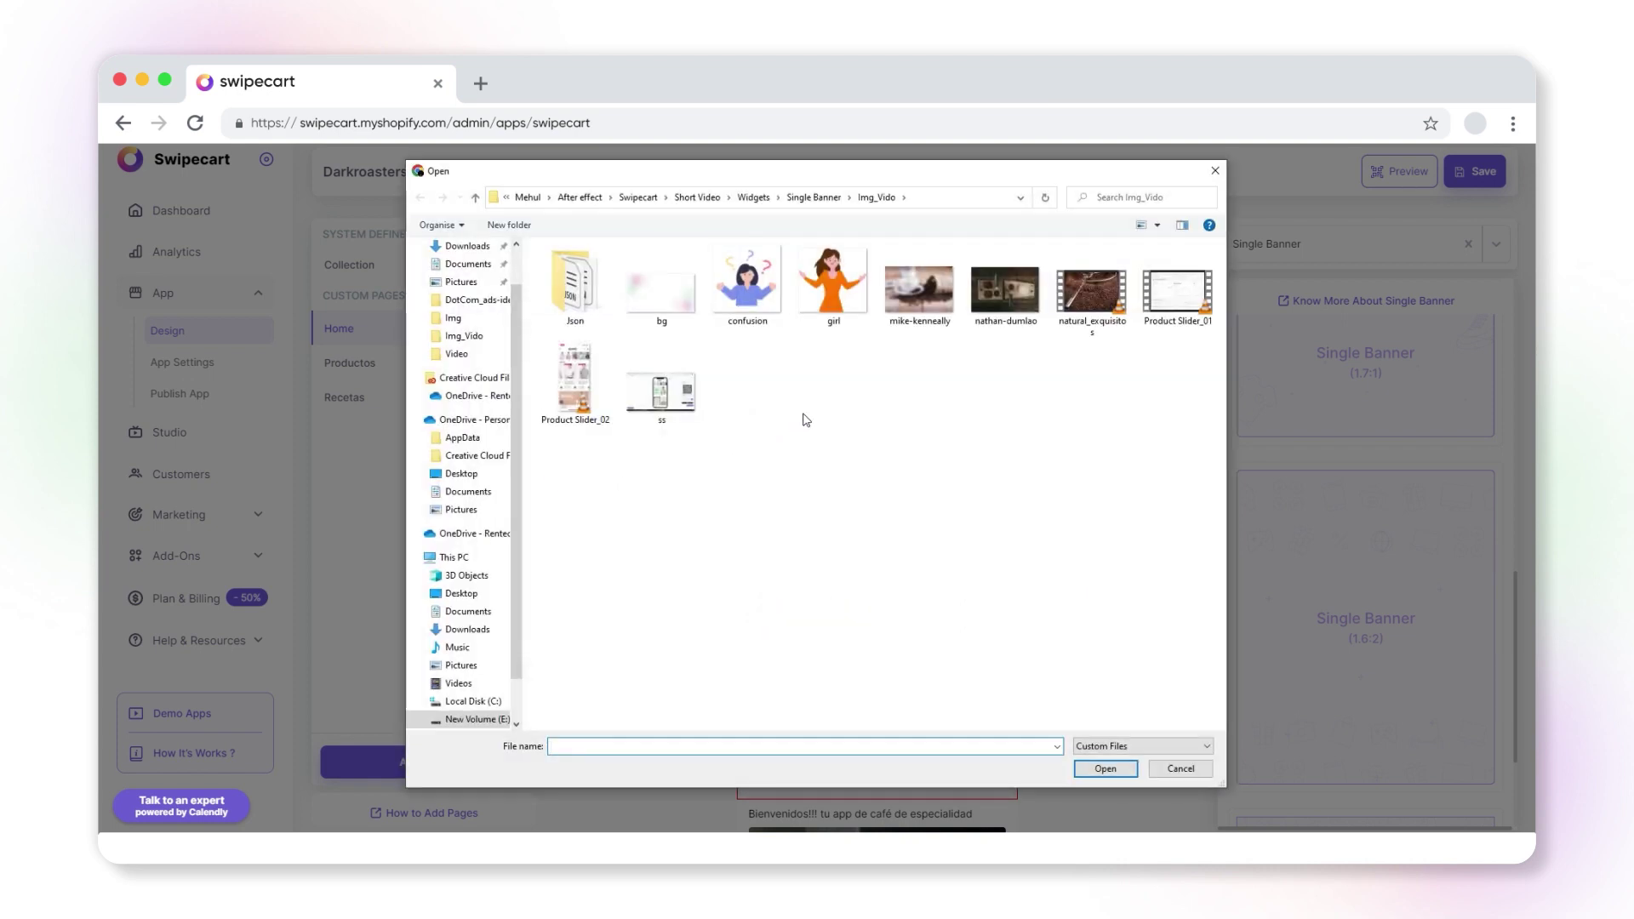
click(1092, 292)
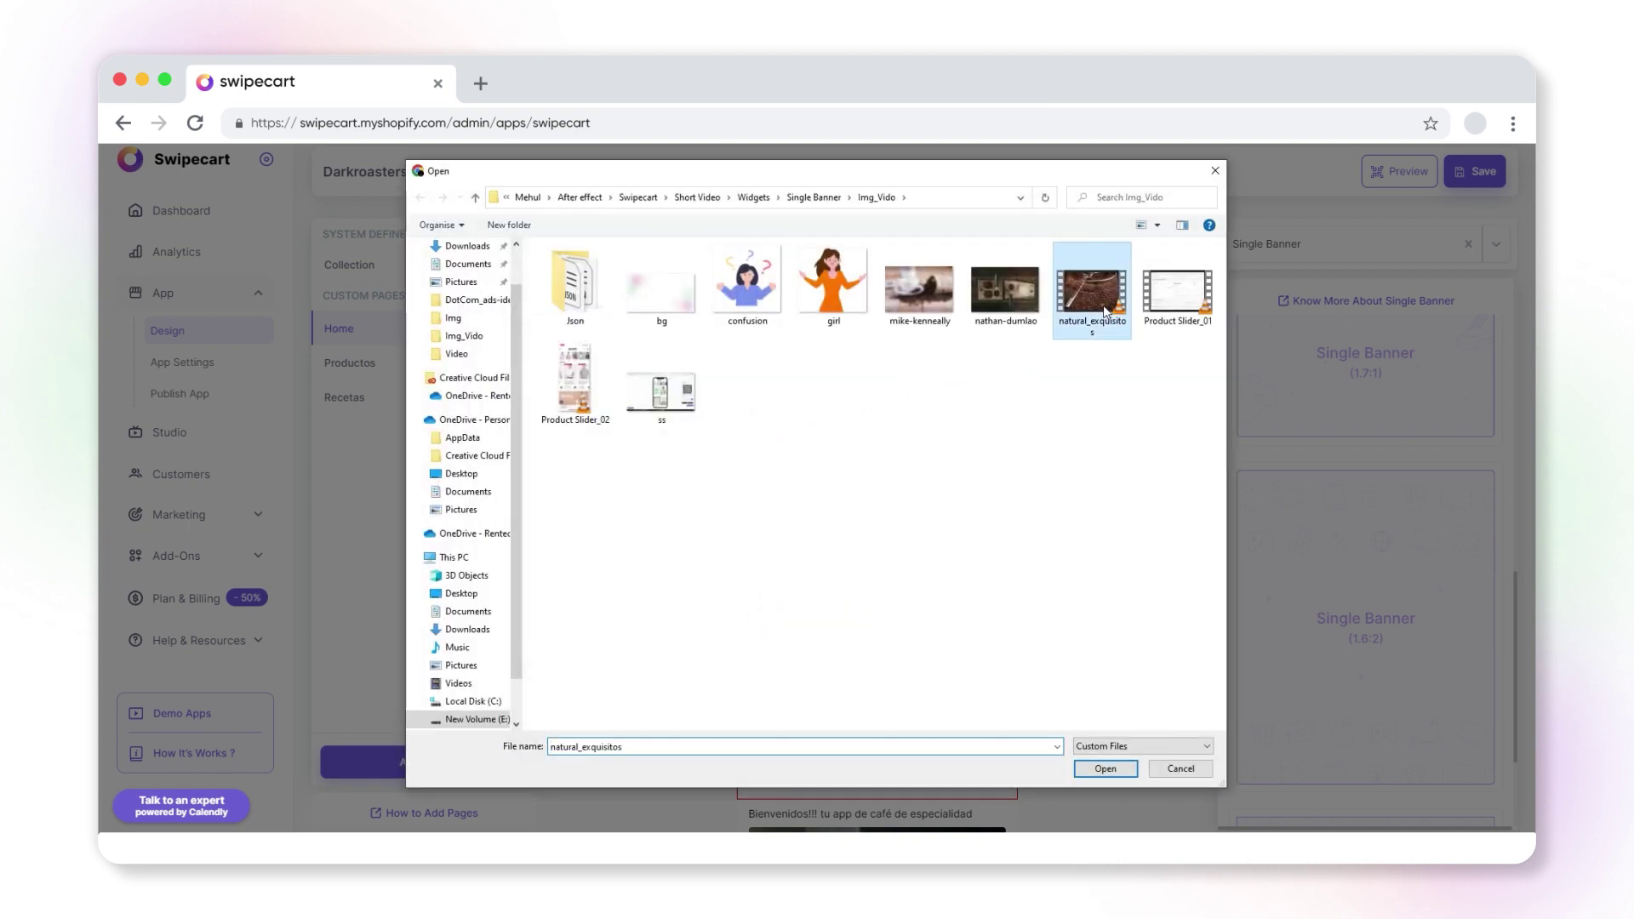
click(1105, 769)
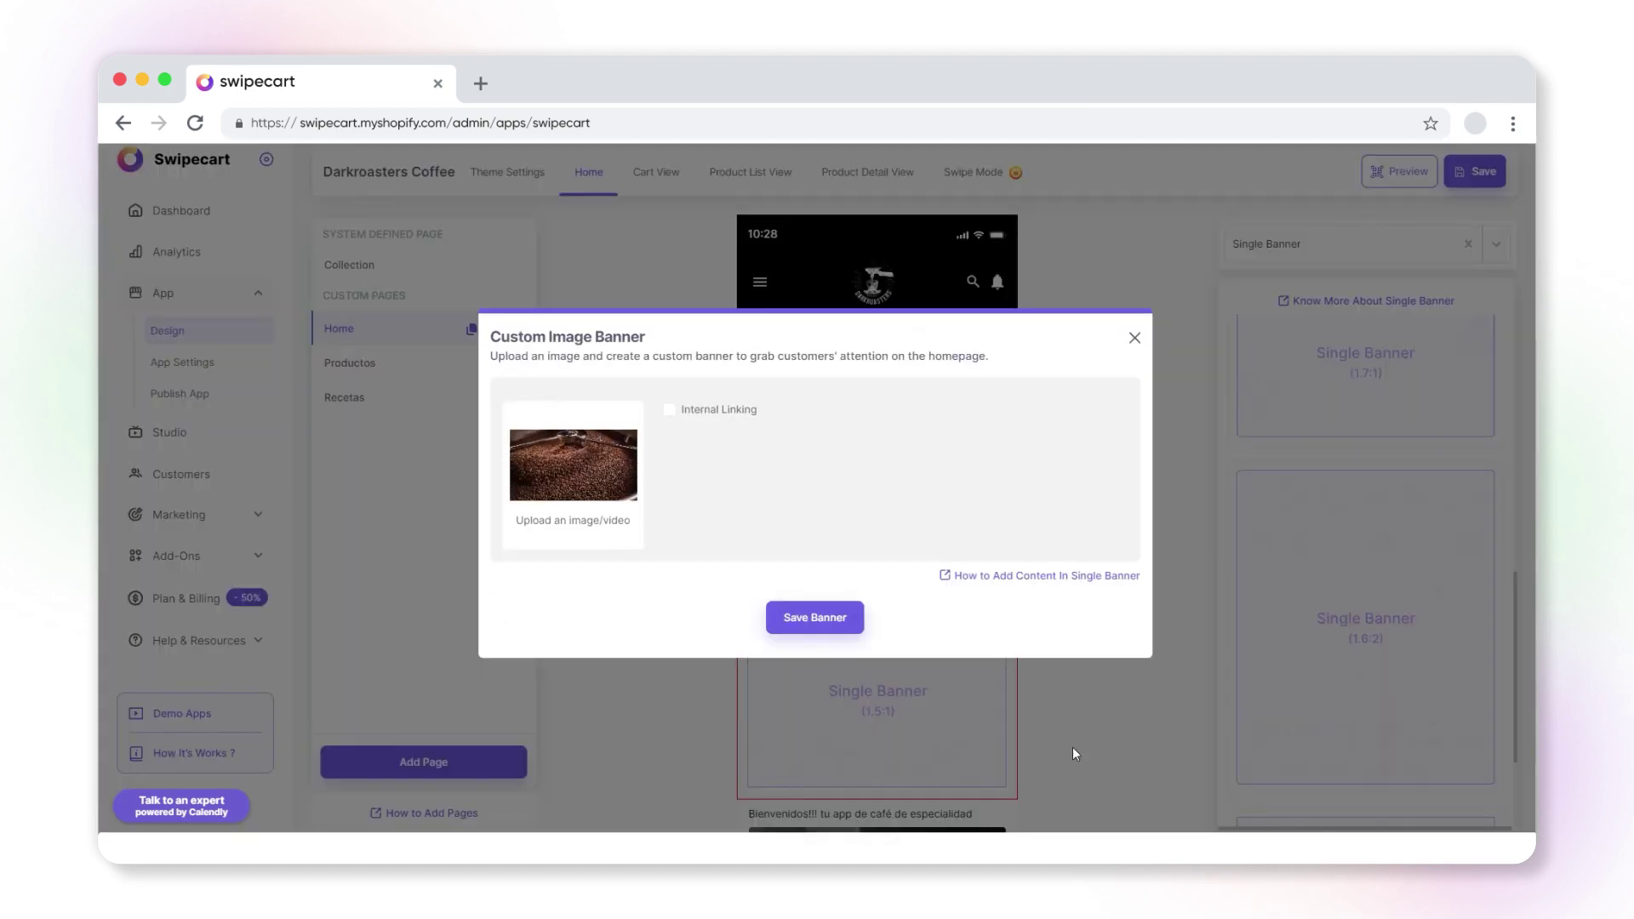
click(817, 618)
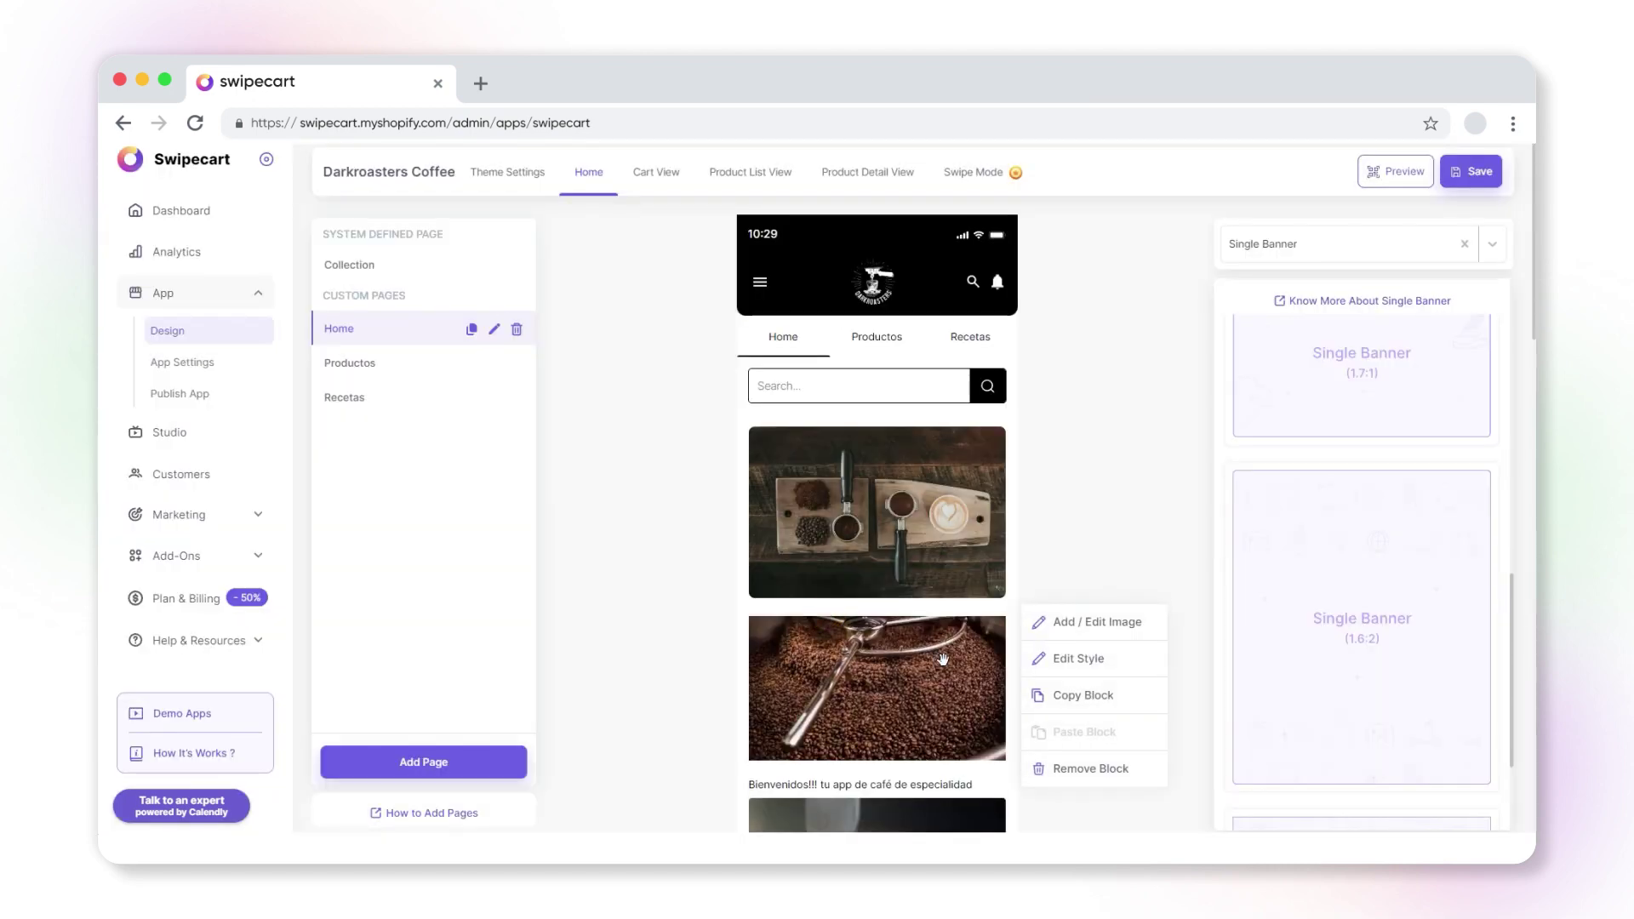
- Edit the coffee-bean banner's style, slightly rounding its corners and setting the padding to 5 px on all sides
click(1066, 660)
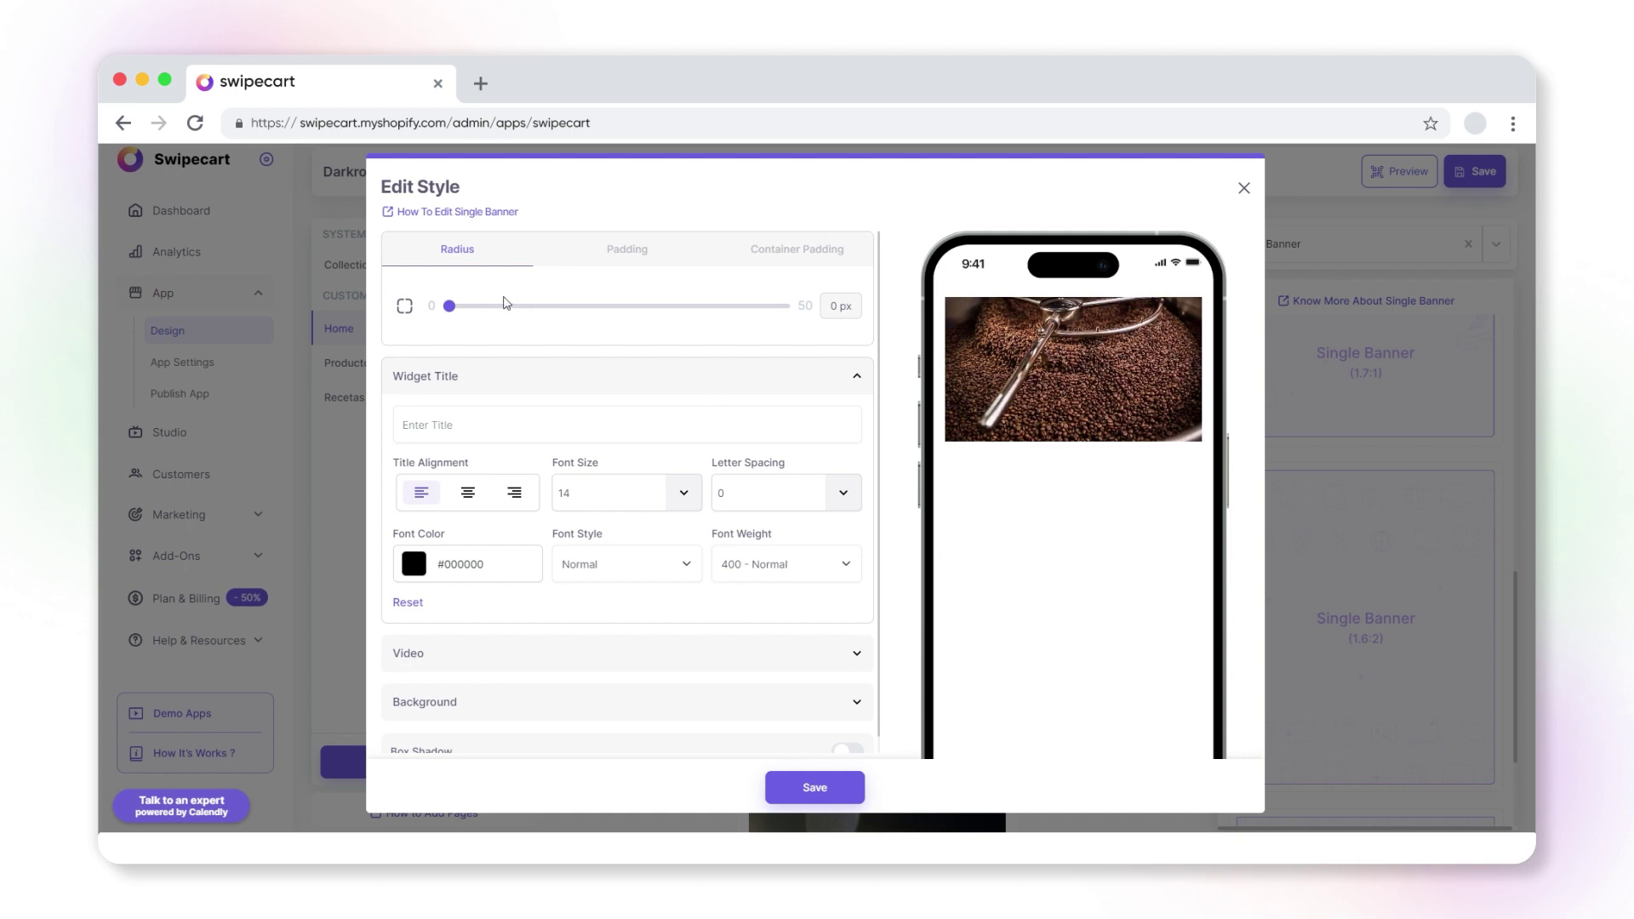
drag(447, 308, 508, 311)
click(631, 256)
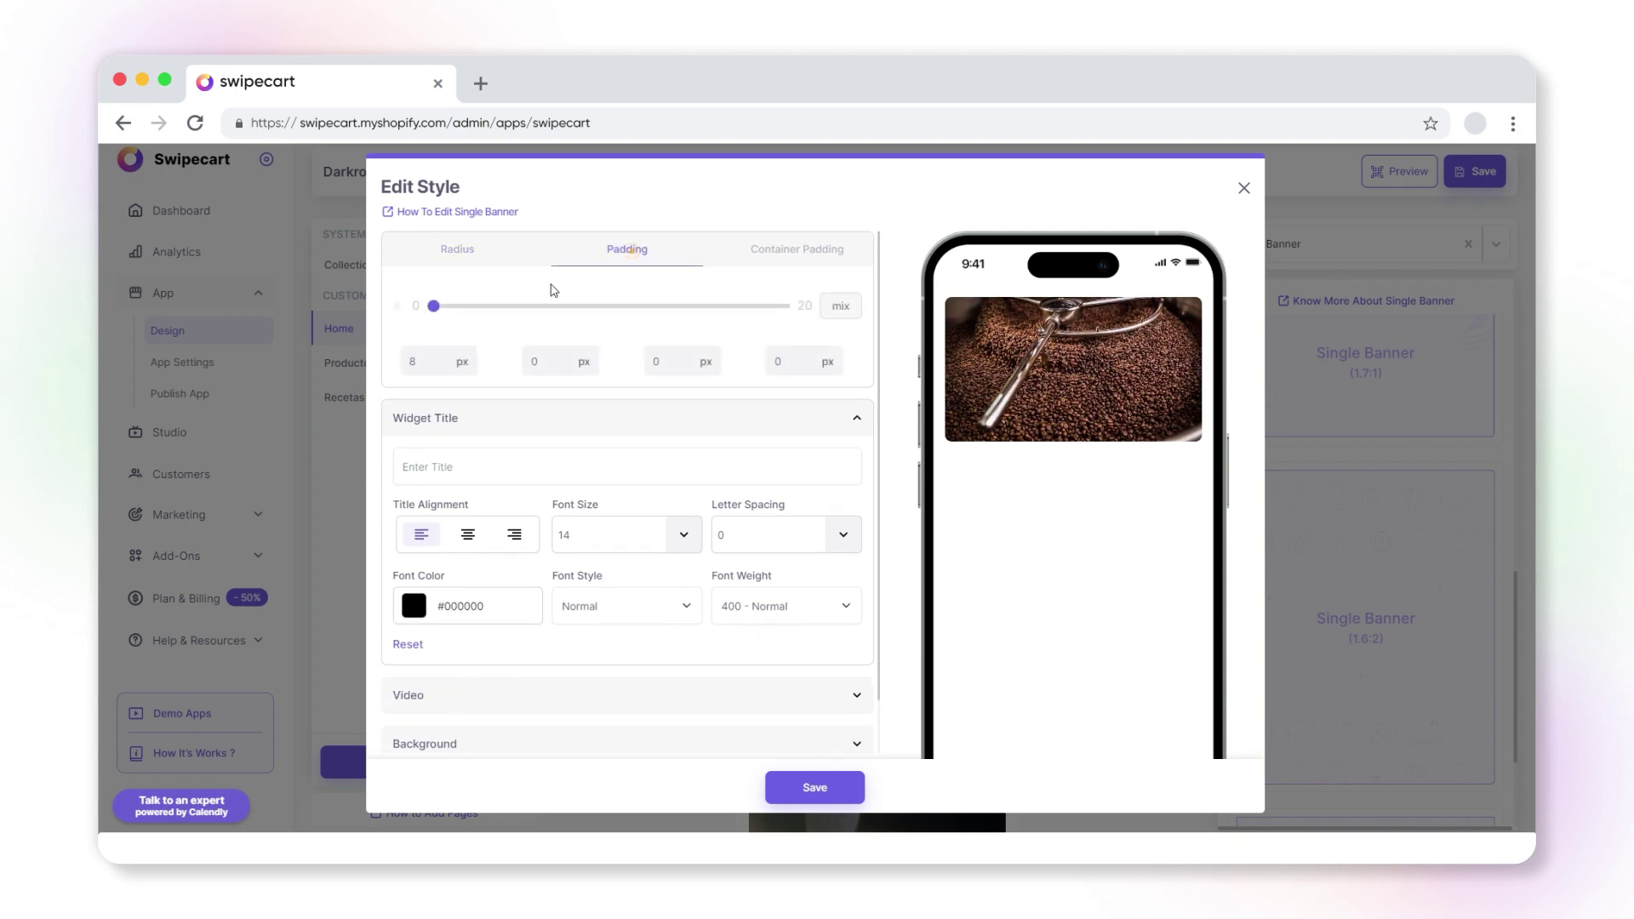
drag(446, 307, 535, 318)
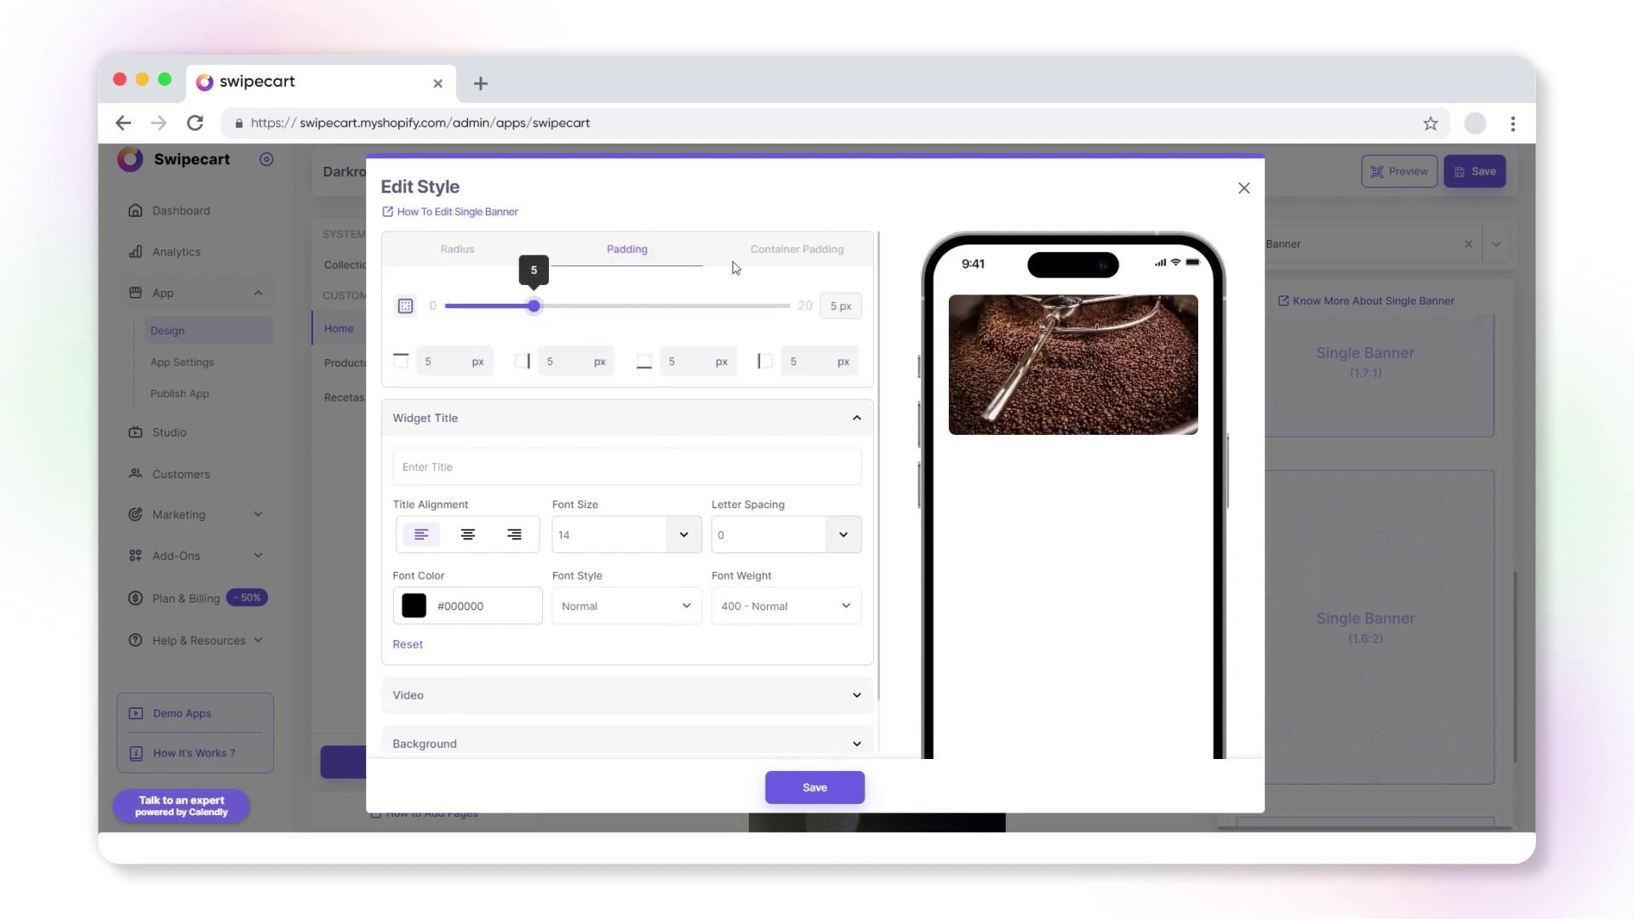
- Set the banner's container padding to 10 px on all sides
click(791, 248)
click(437, 304)
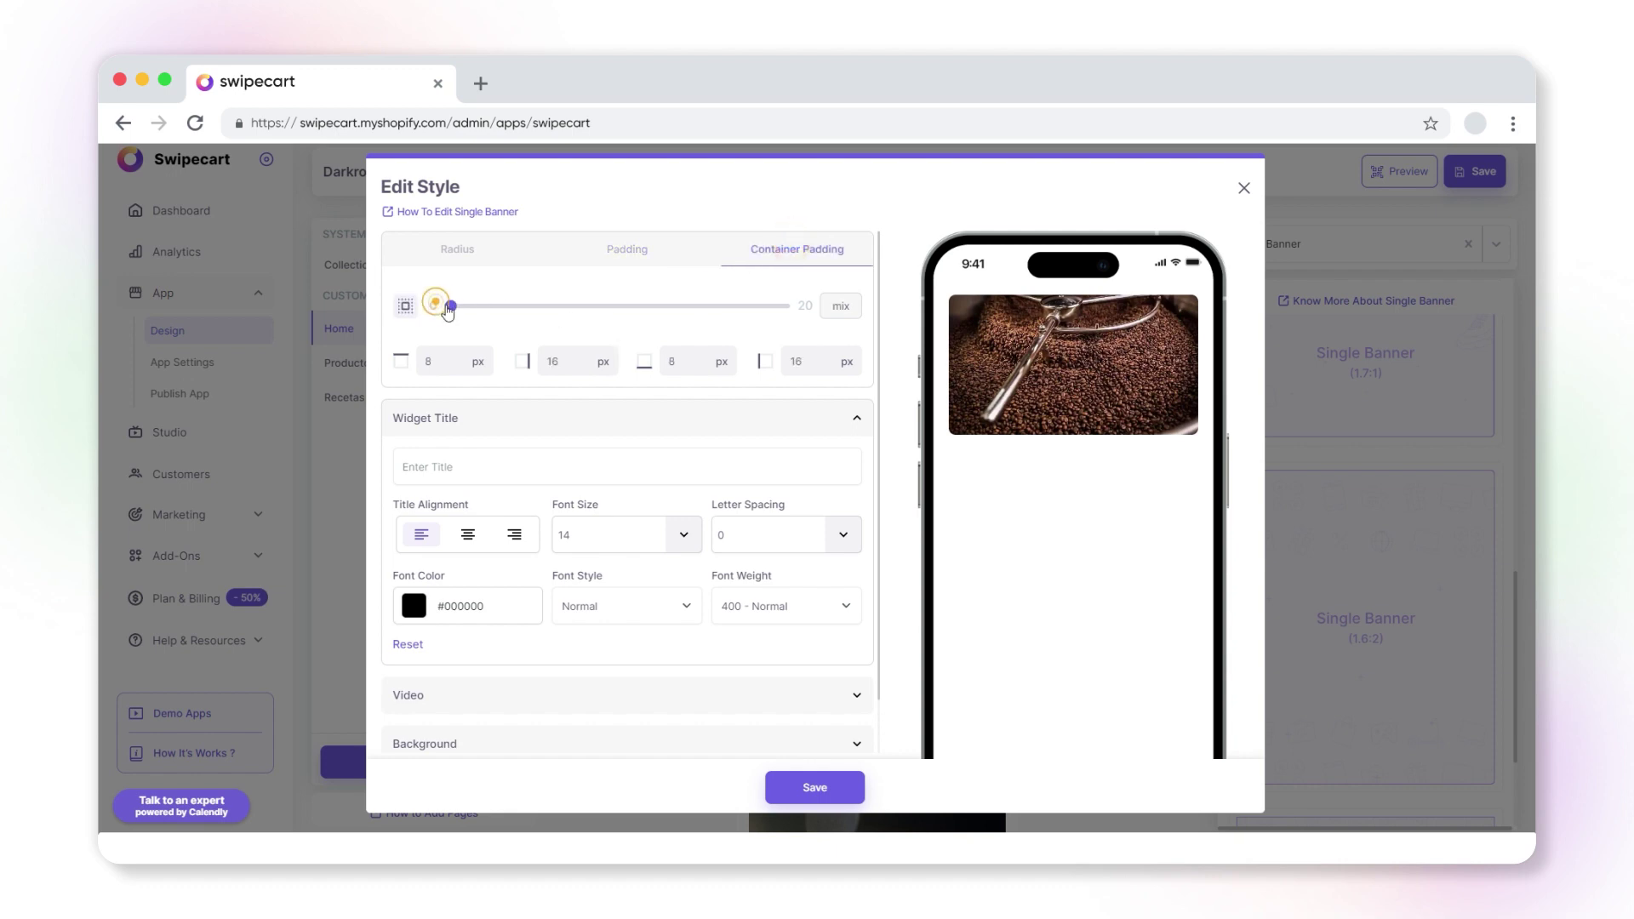
drag(448, 311, 620, 334)
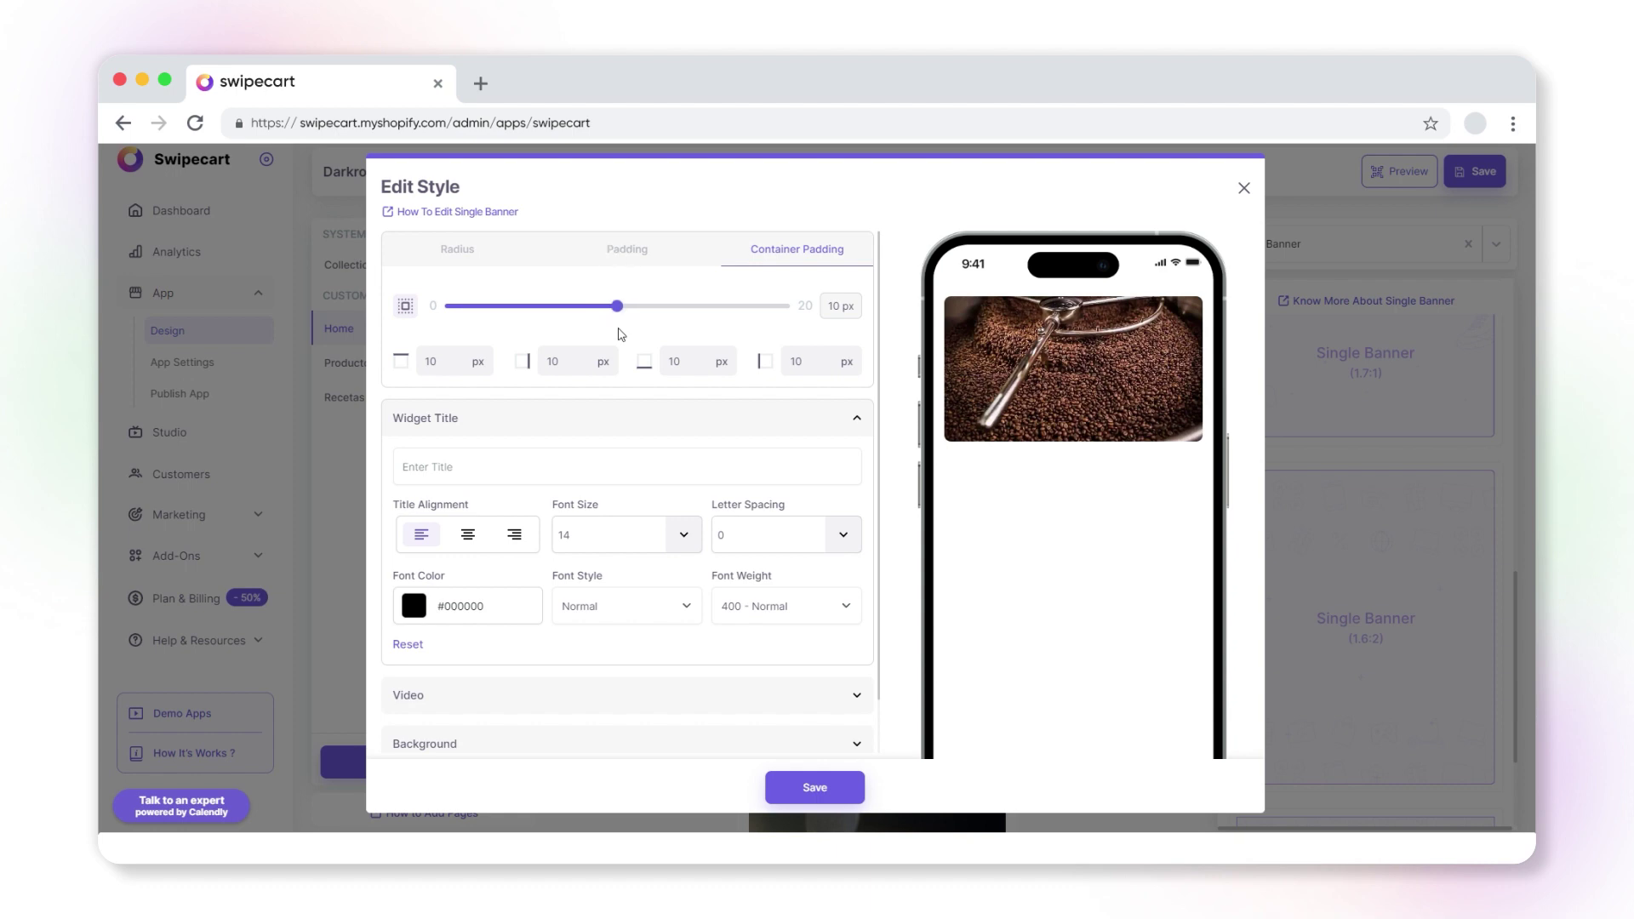
- Enter the widget title "best Coffee Offers", try centre and right alignment, and set it back to left-aligned
click(451, 468)
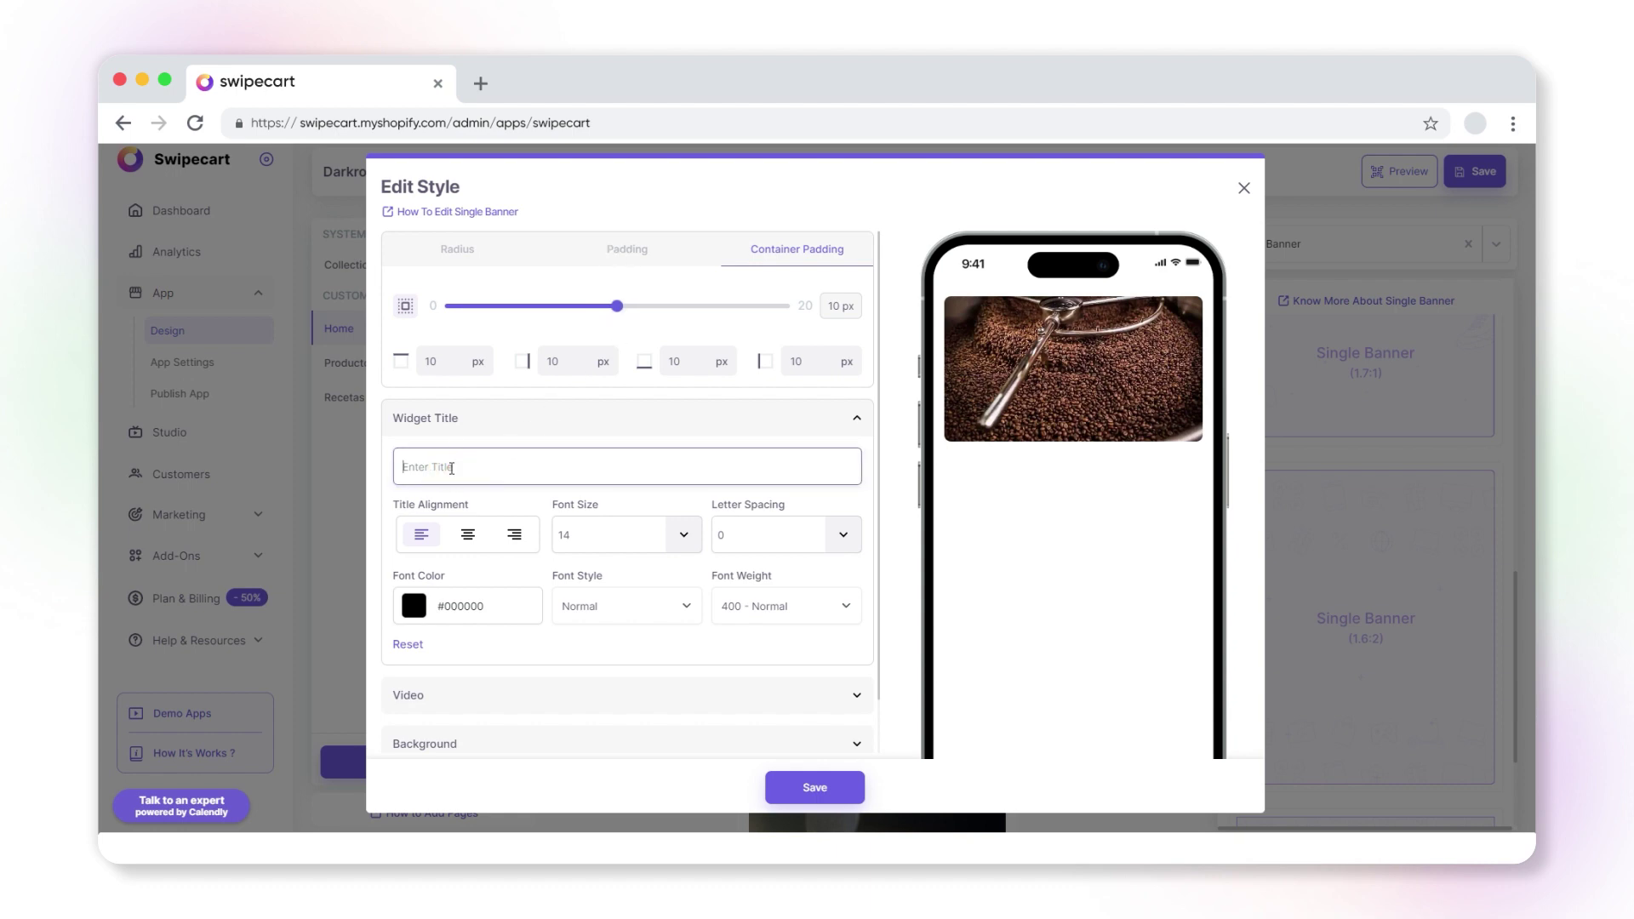
text(best Coffee Offers)
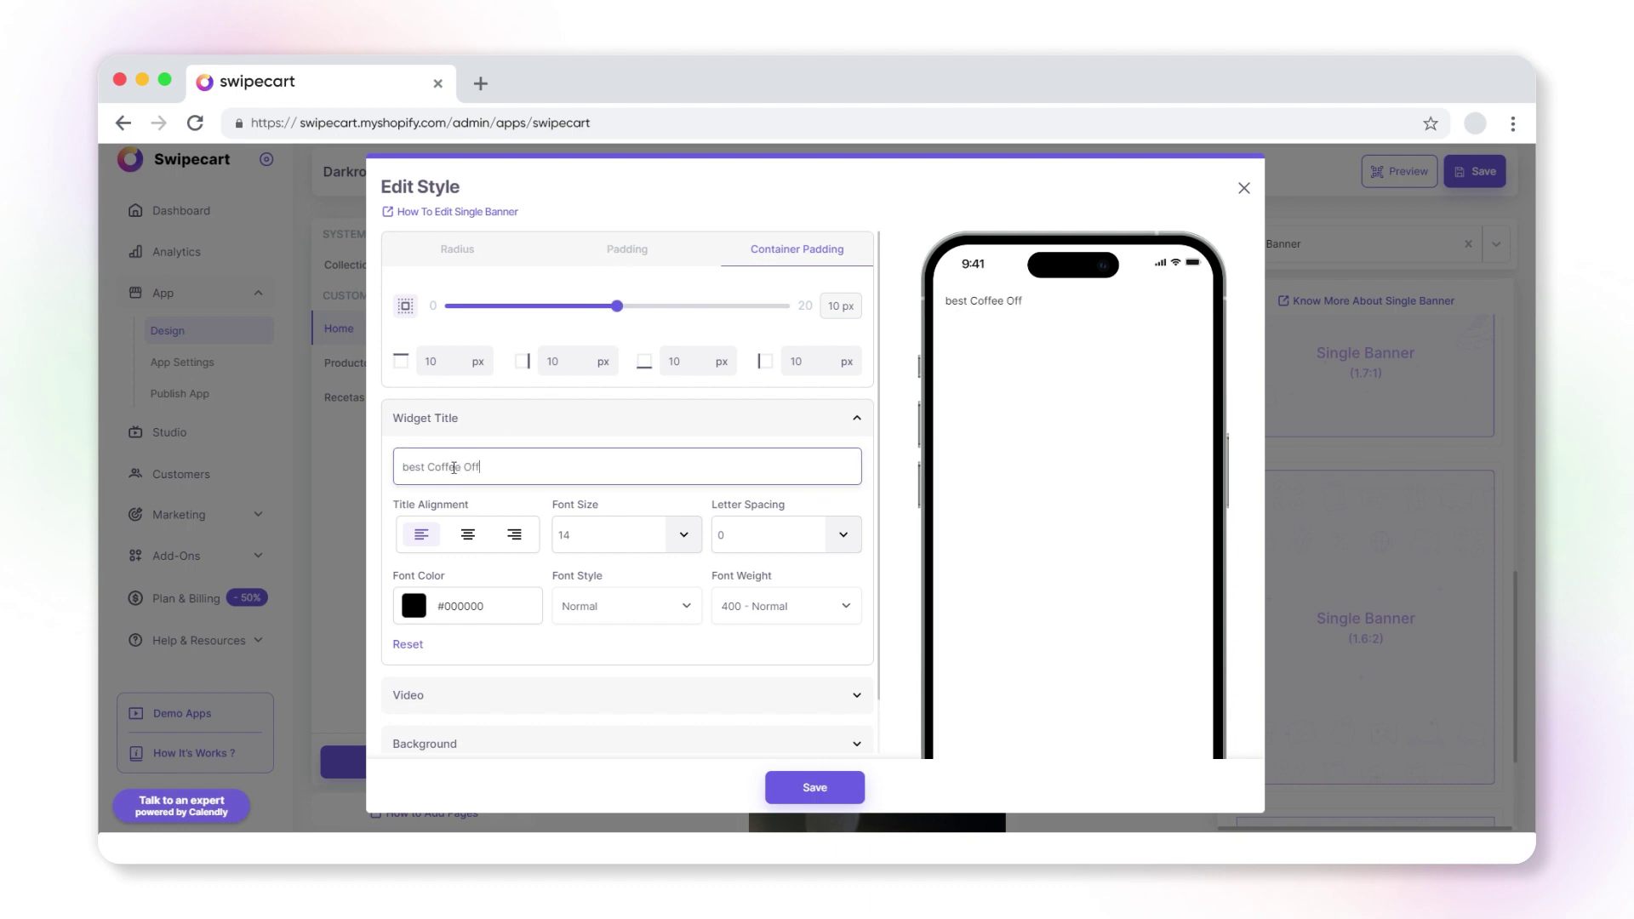
click(467, 533)
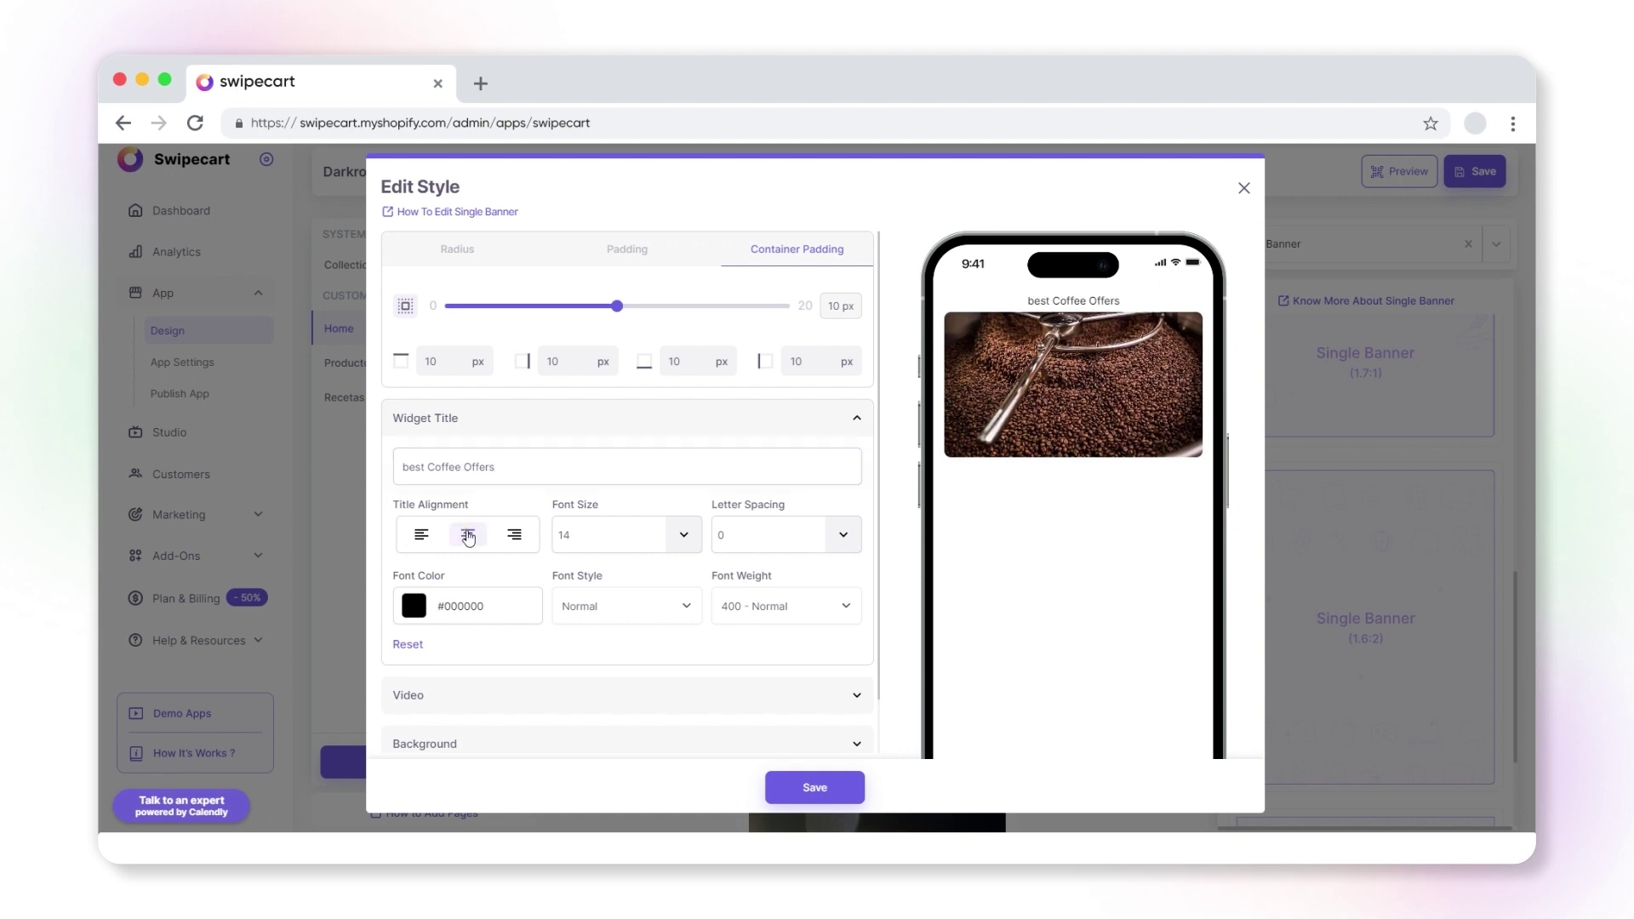
click(525, 533)
click(421, 534)
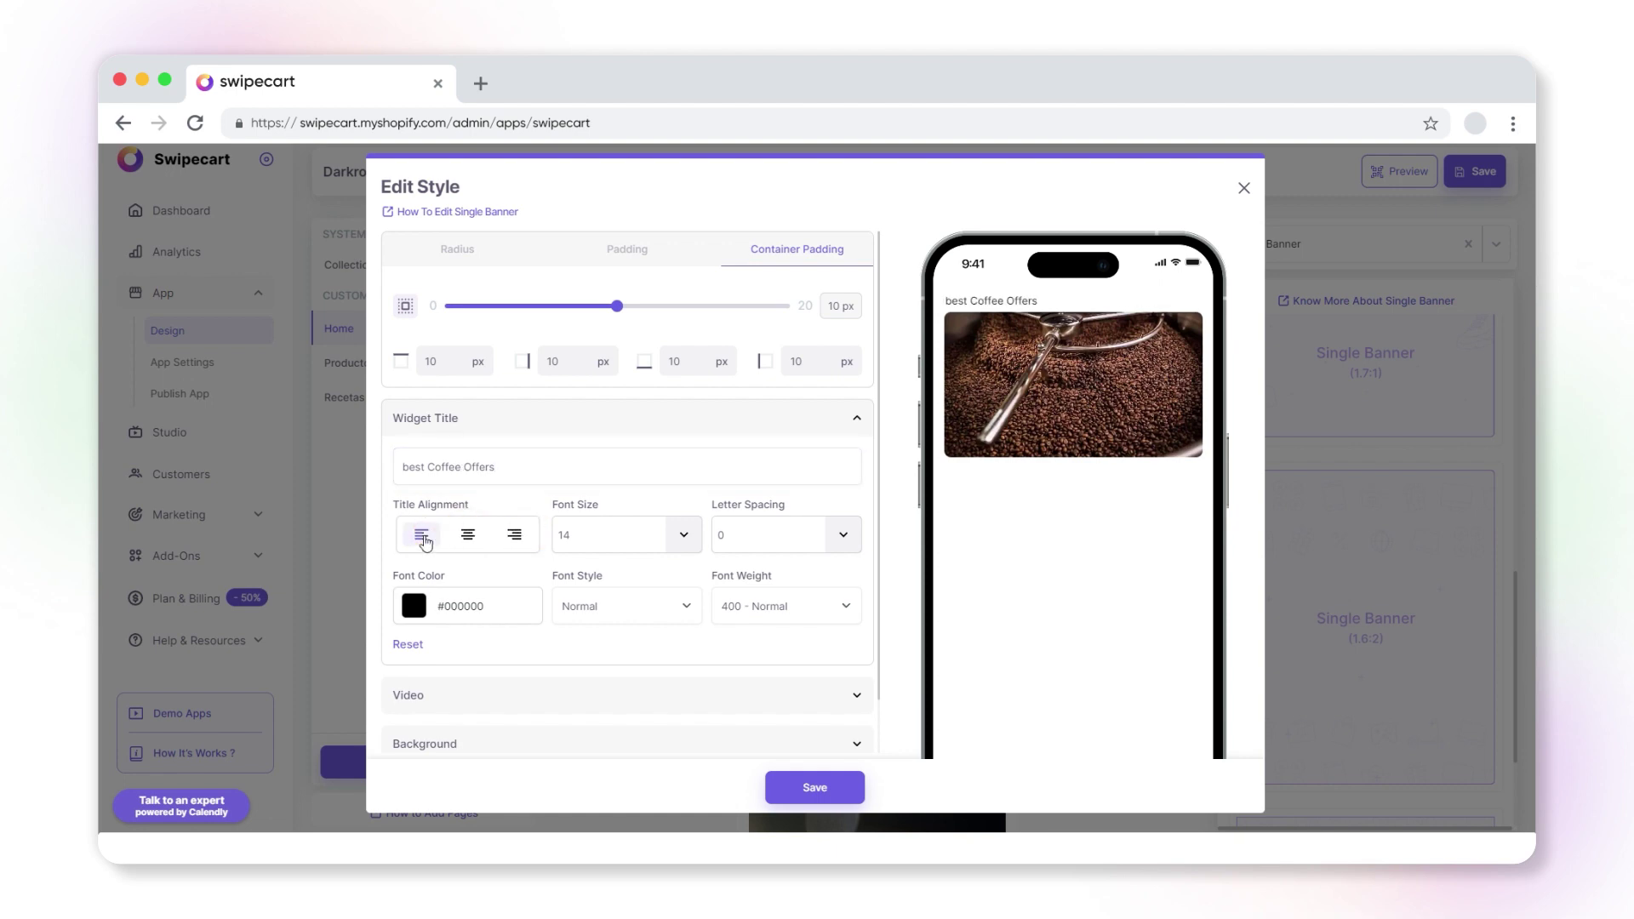
- Set the widget title's font size to 16, try a wider letter spacing, and set the spacing back to 0
click(682, 534)
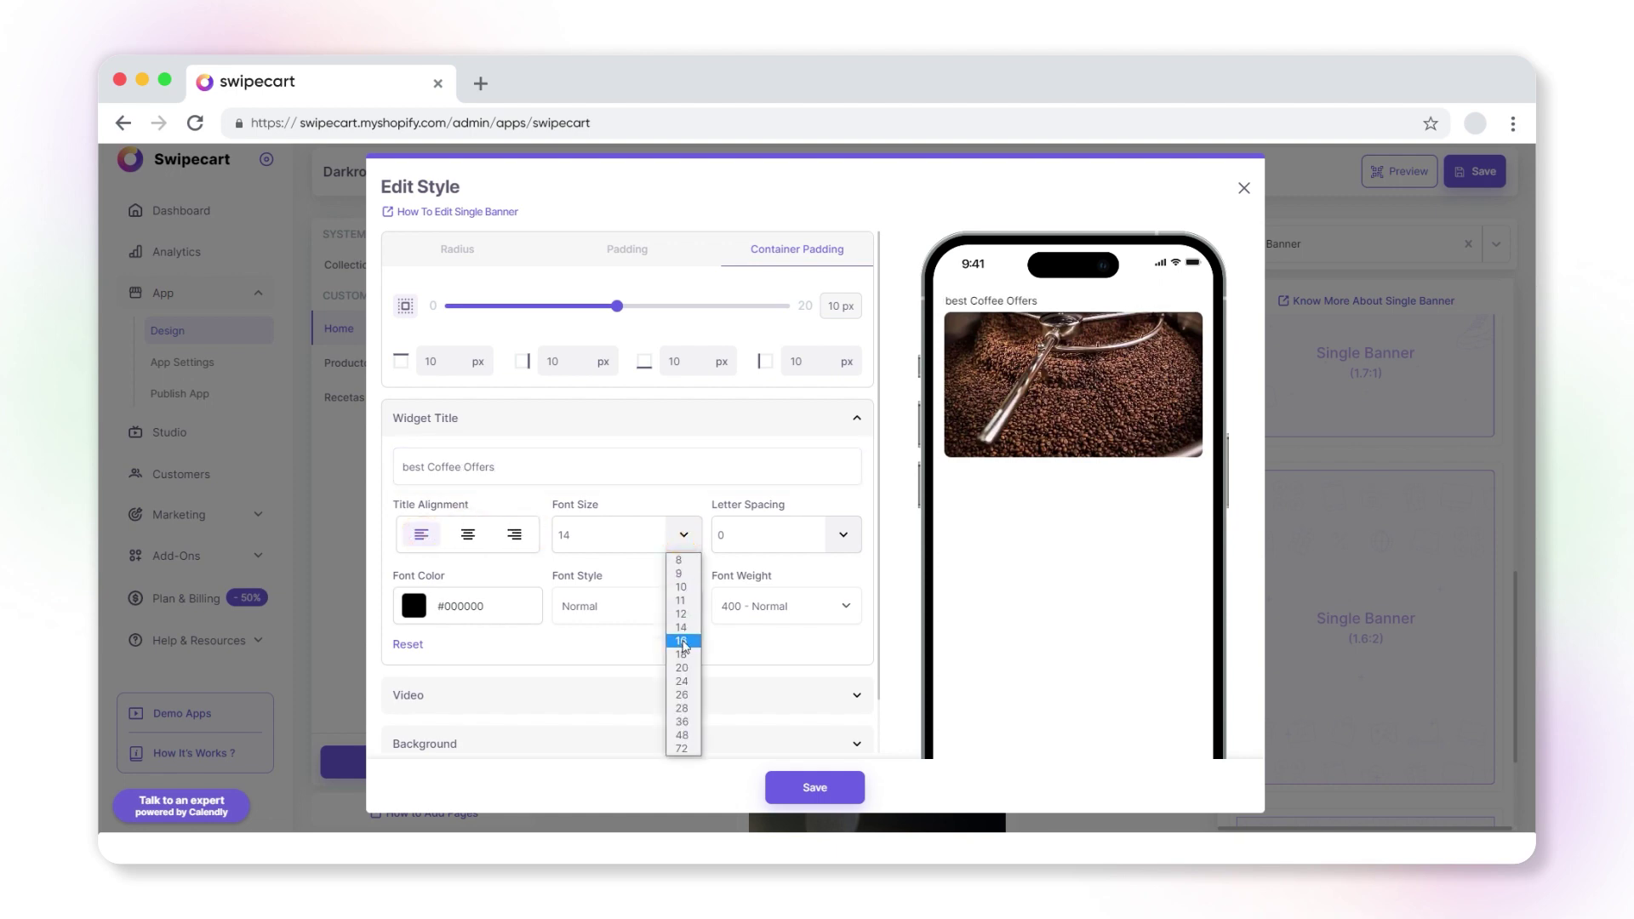
click(681, 641)
click(843, 535)
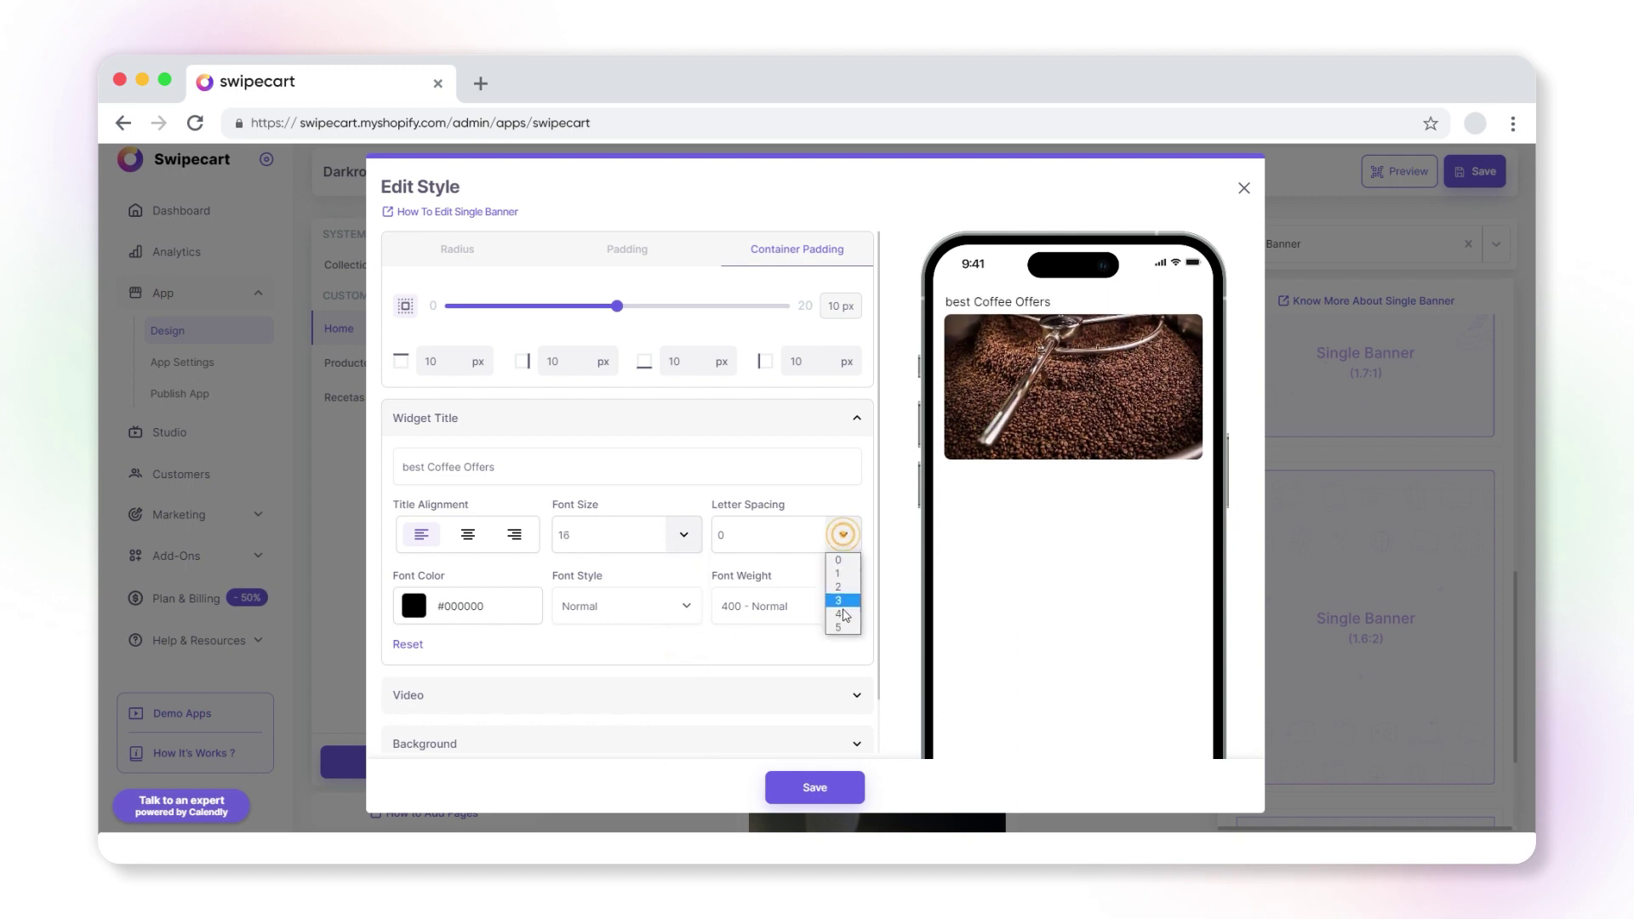
click(839, 626)
click(849, 532)
click(839, 560)
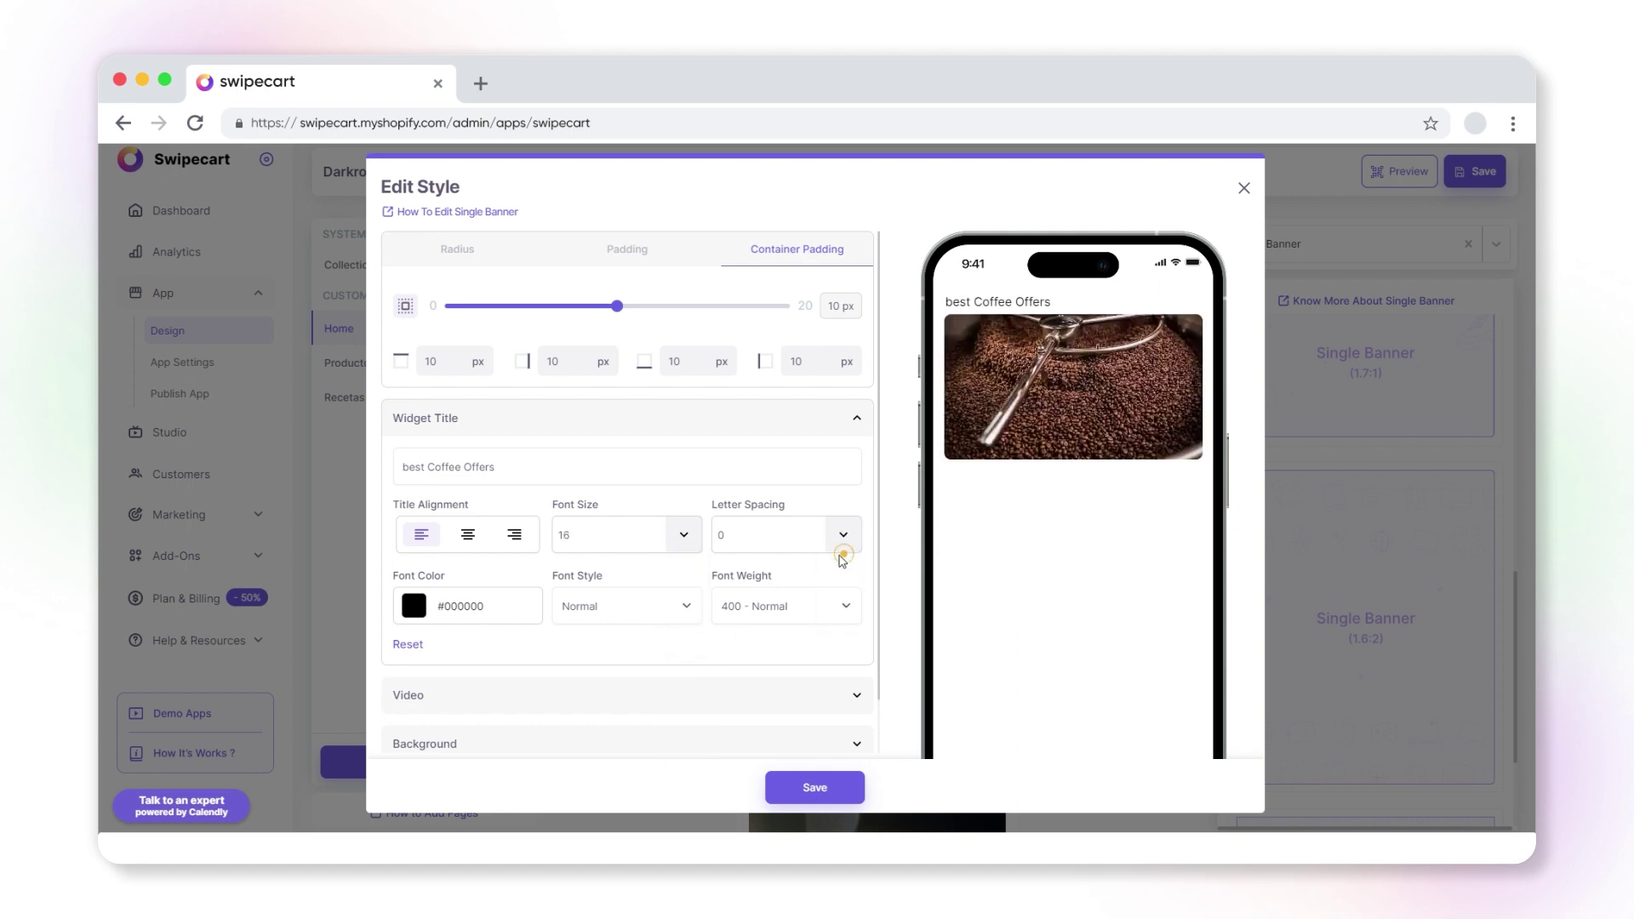
- Try a dark grey font color for the widget title and set it back to black, #000000
click(414, 606)
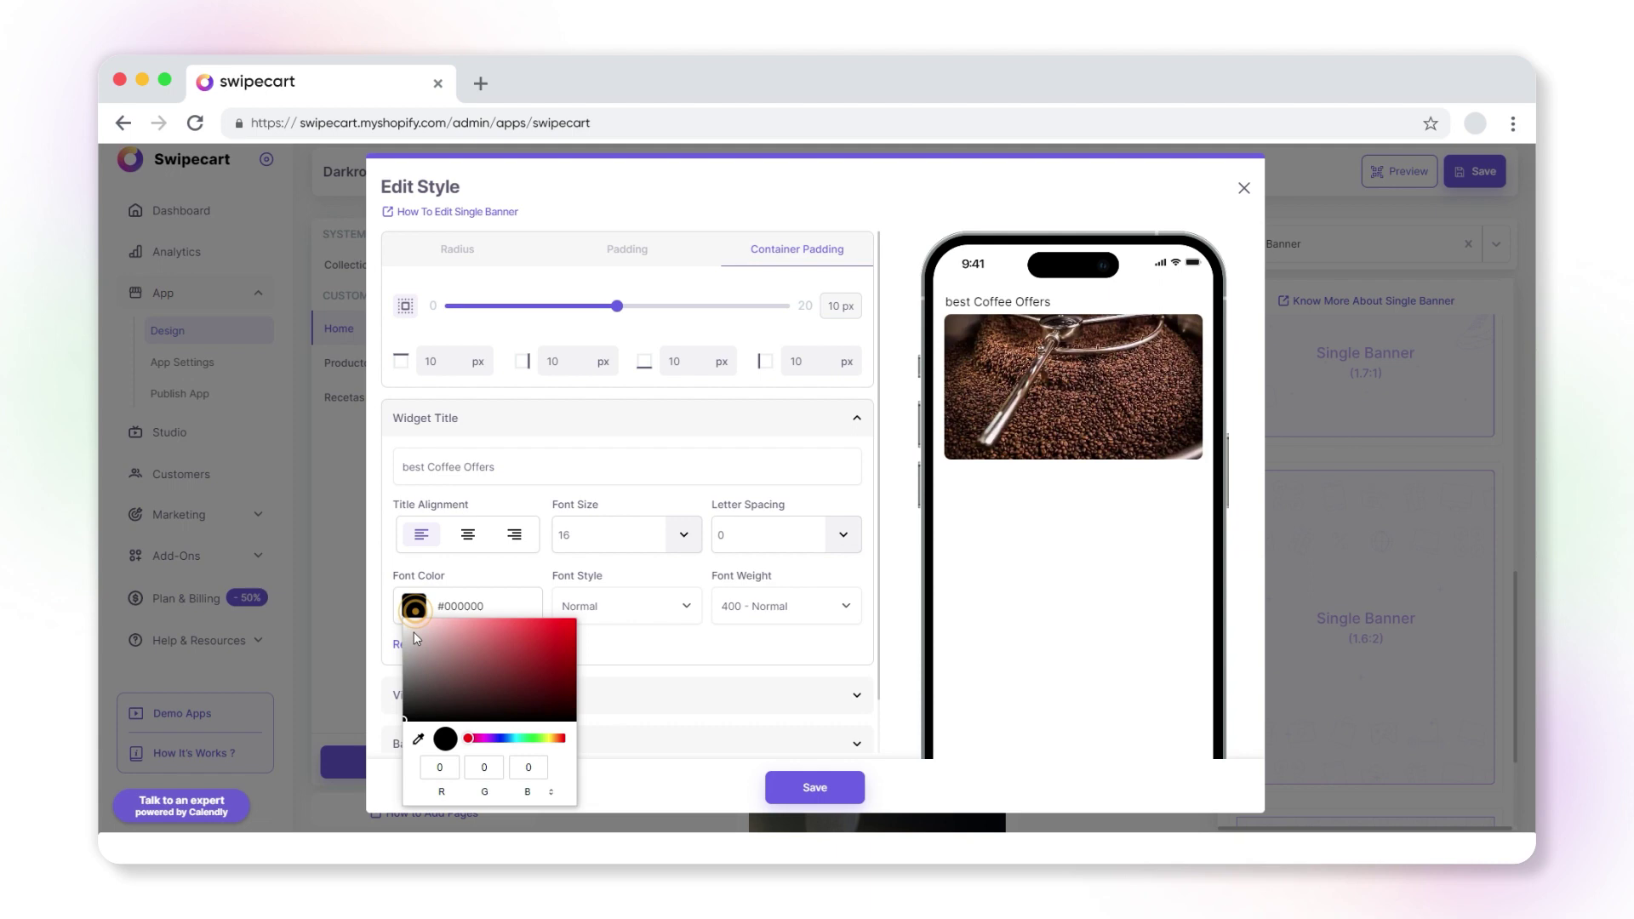
click(405, 694)
drag(472, 737, 493, 740)
click(412, 702)
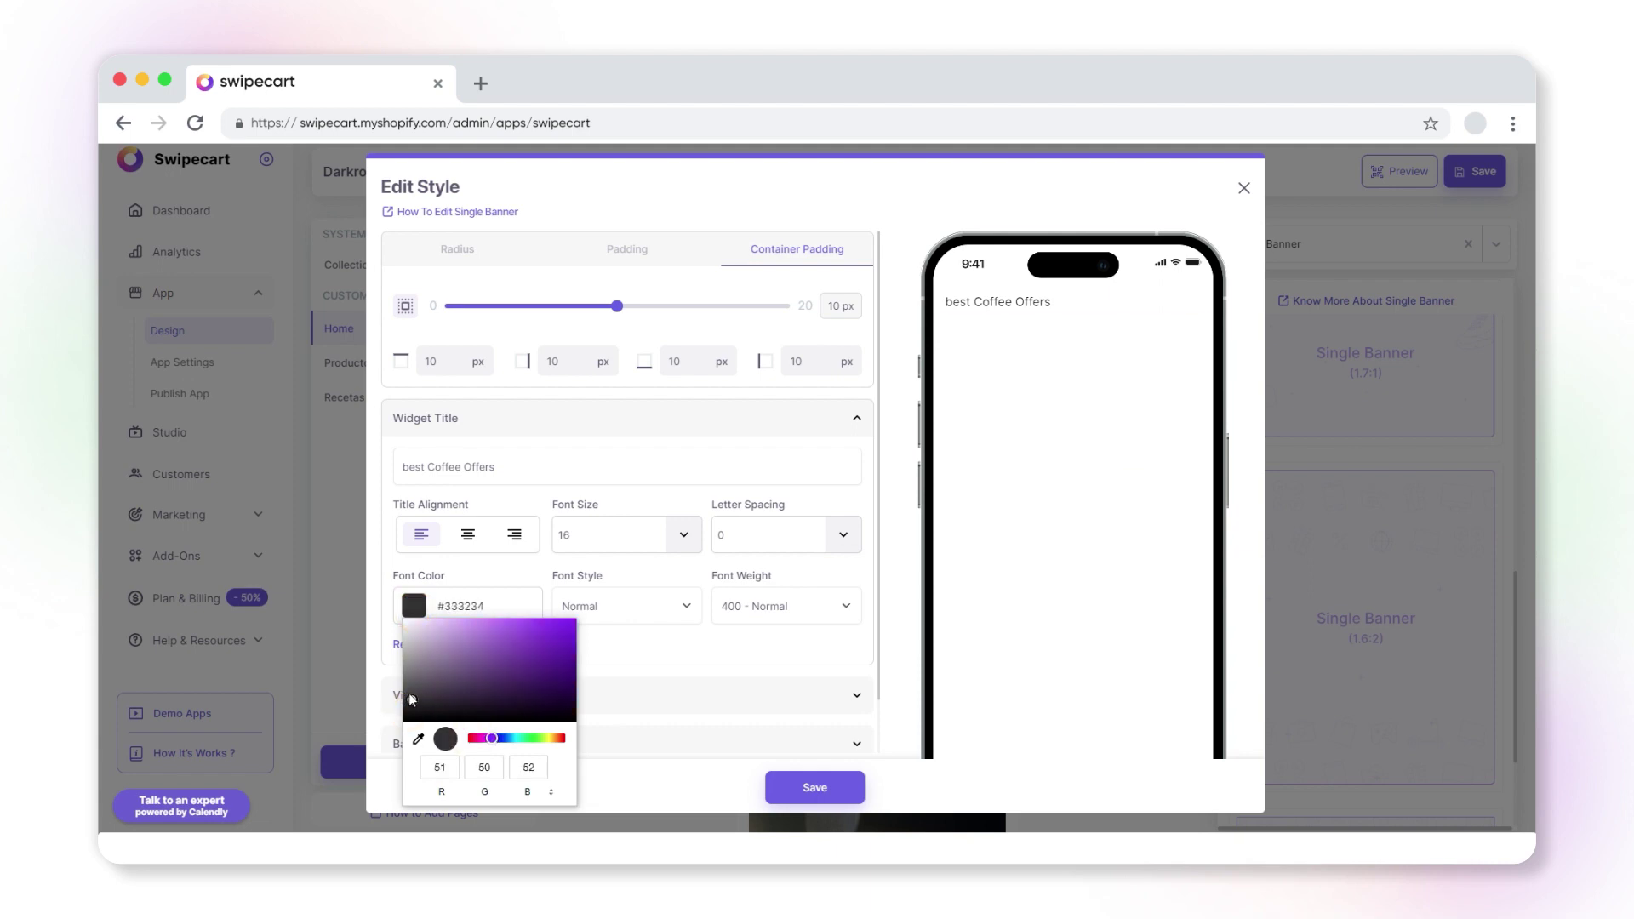
drag(406, 671, 405, 721)
- Set the widget title's font style to Italic and its font weight to 600 - Semi Bold
click(611, 611)
click(611, 611)
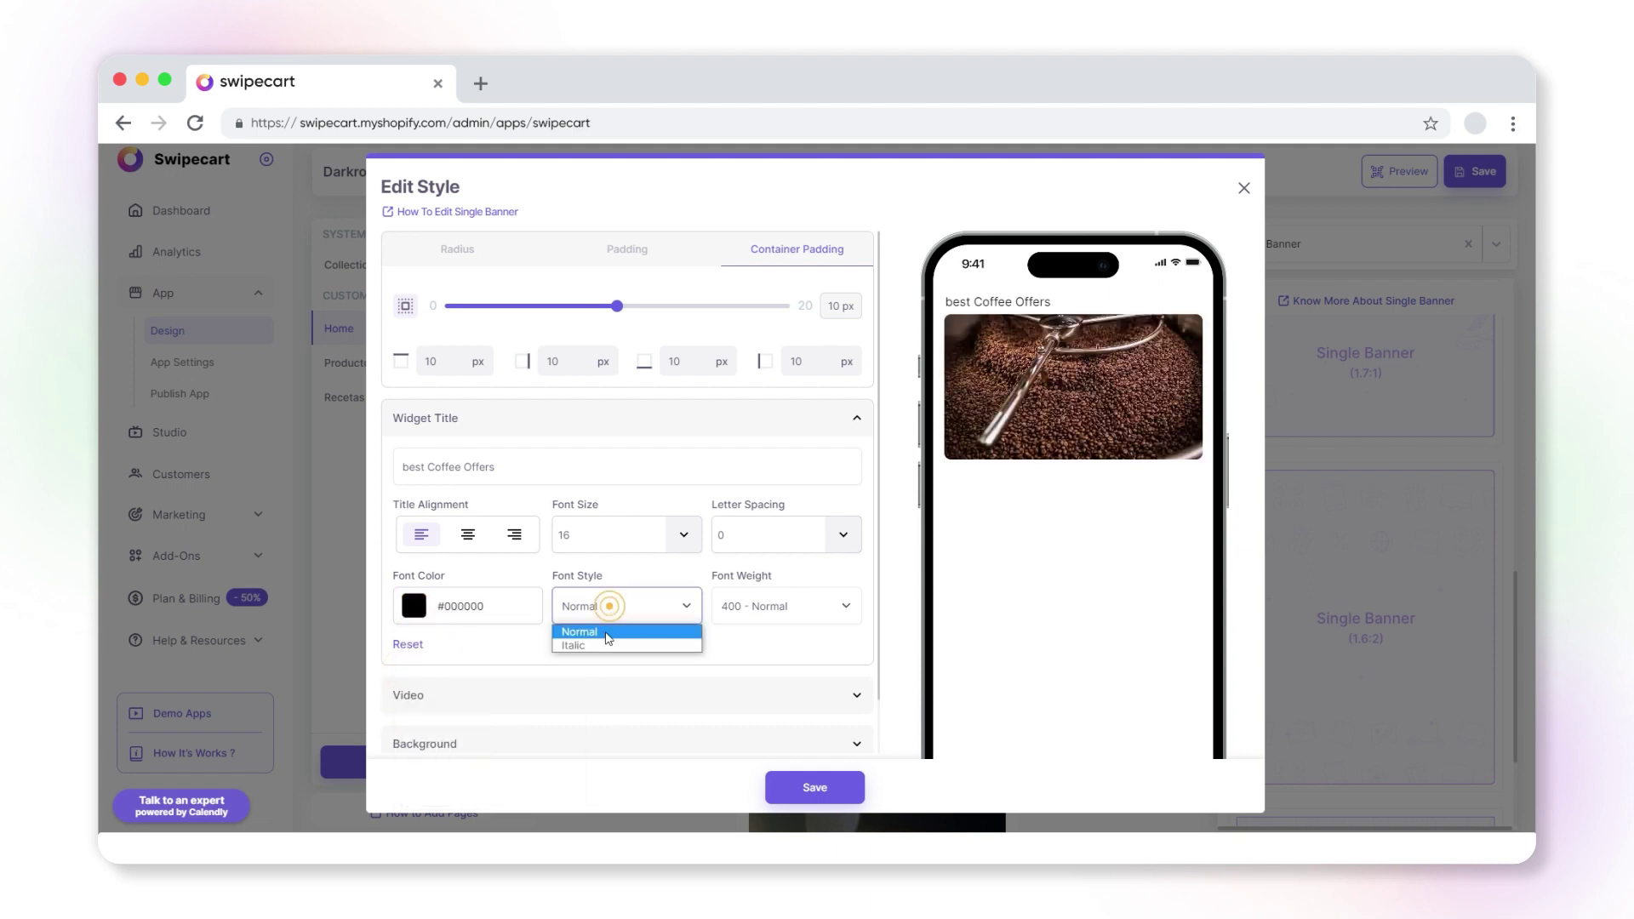
click(602, 640)
click(776, 608)
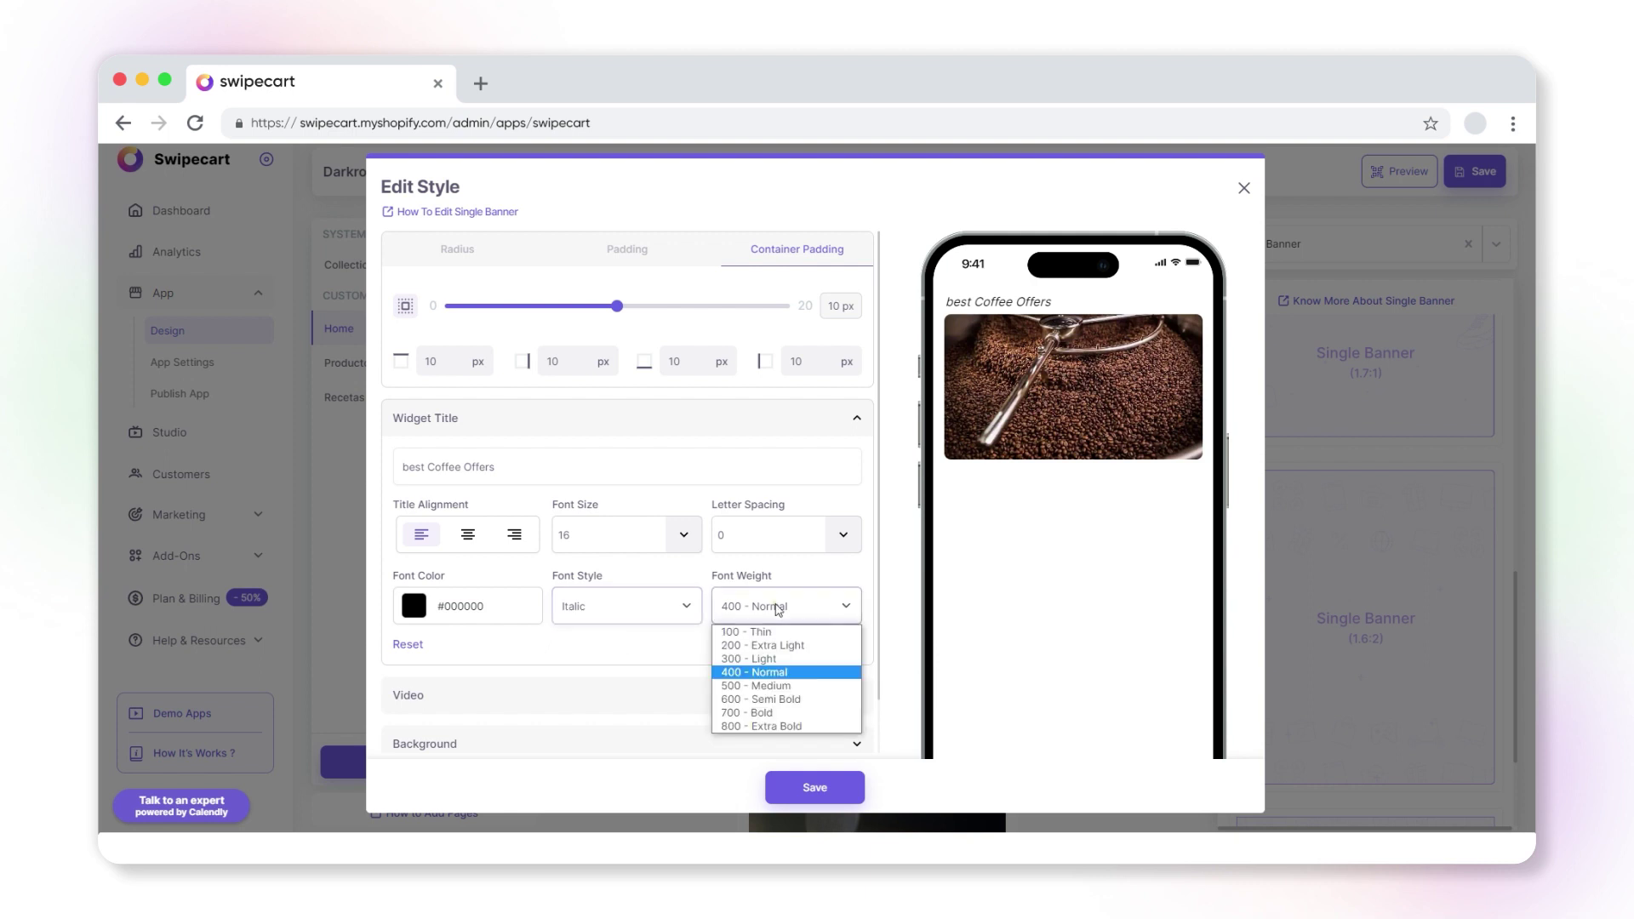
click(772, 700)
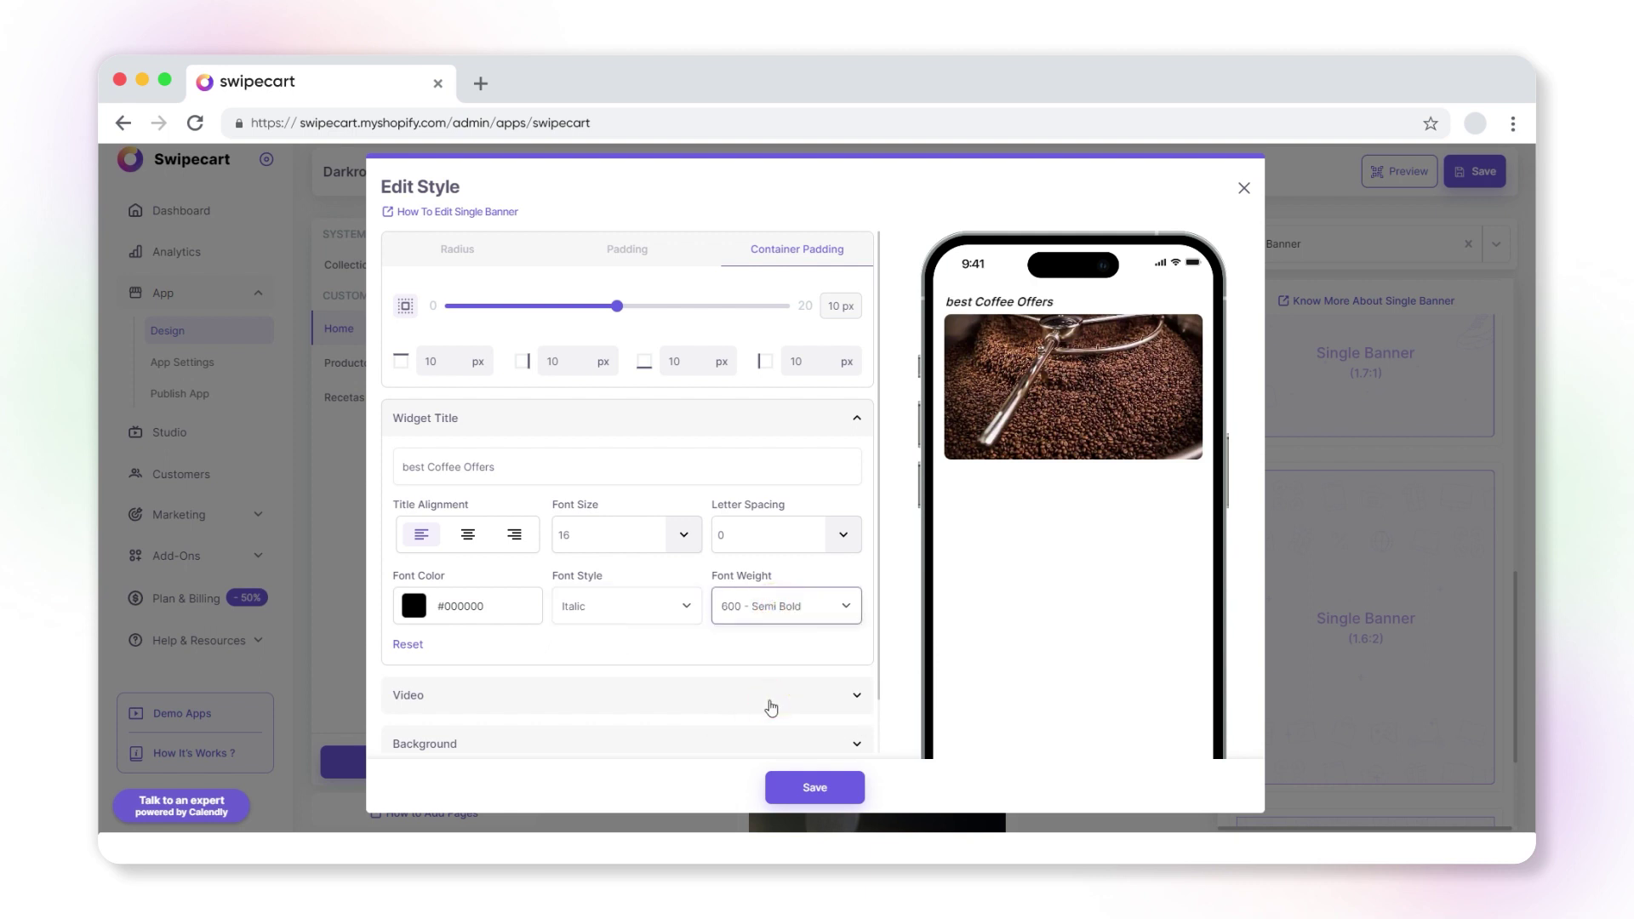
- Try the banner's video autoplay and unmuted sound, restoring autoplay to off and the sound to Mute
click(733, 703)
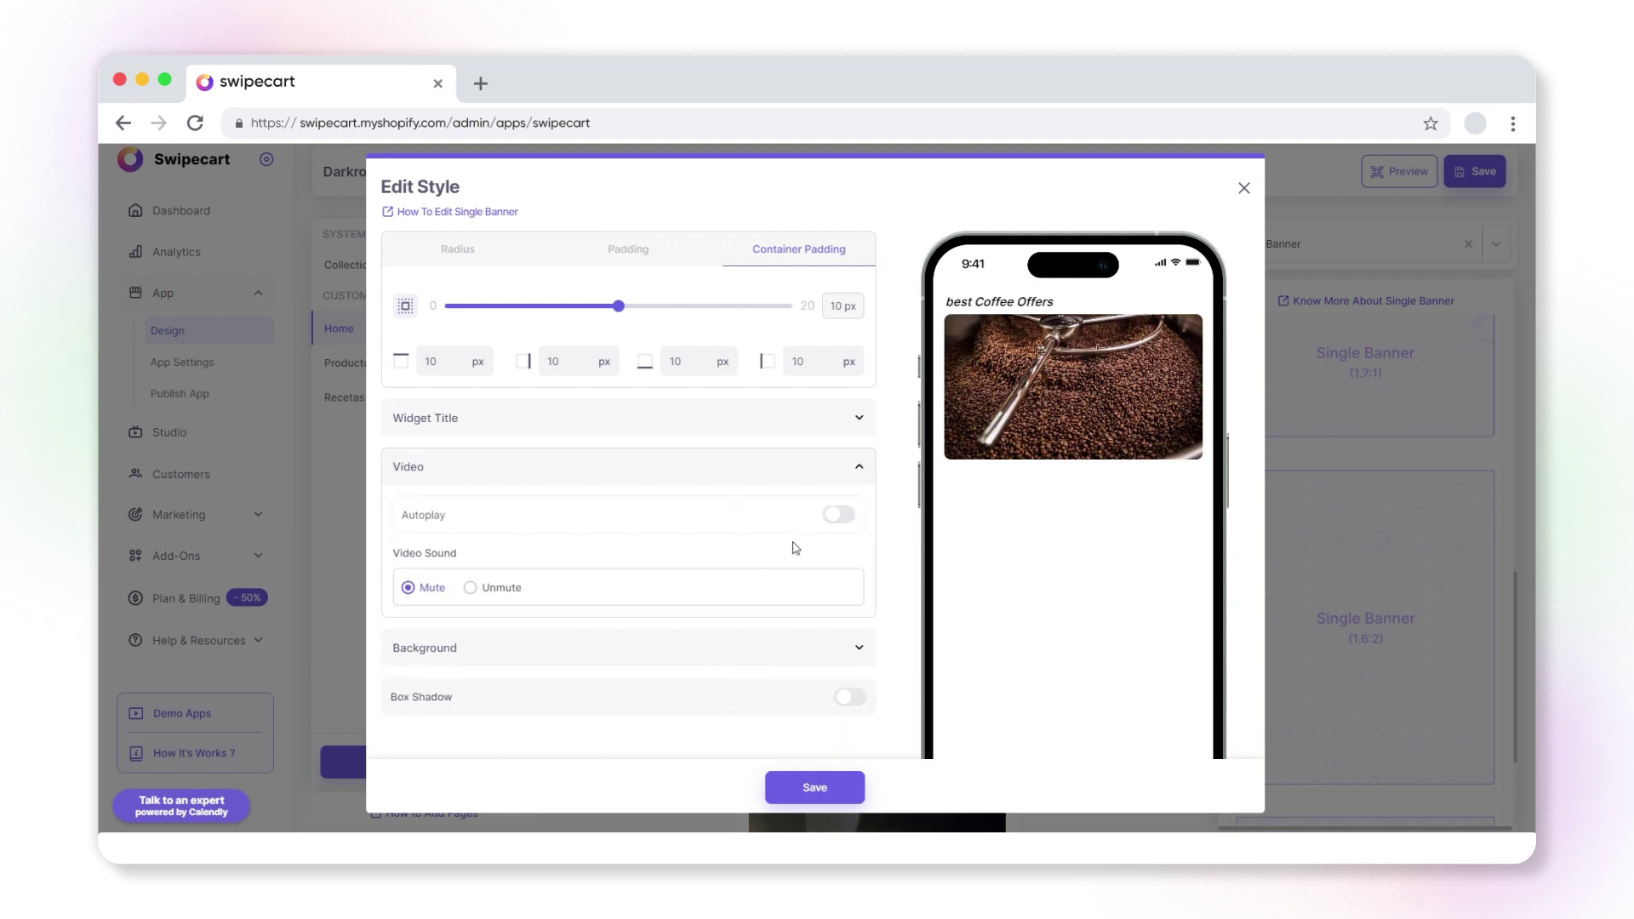
click(839, 515)
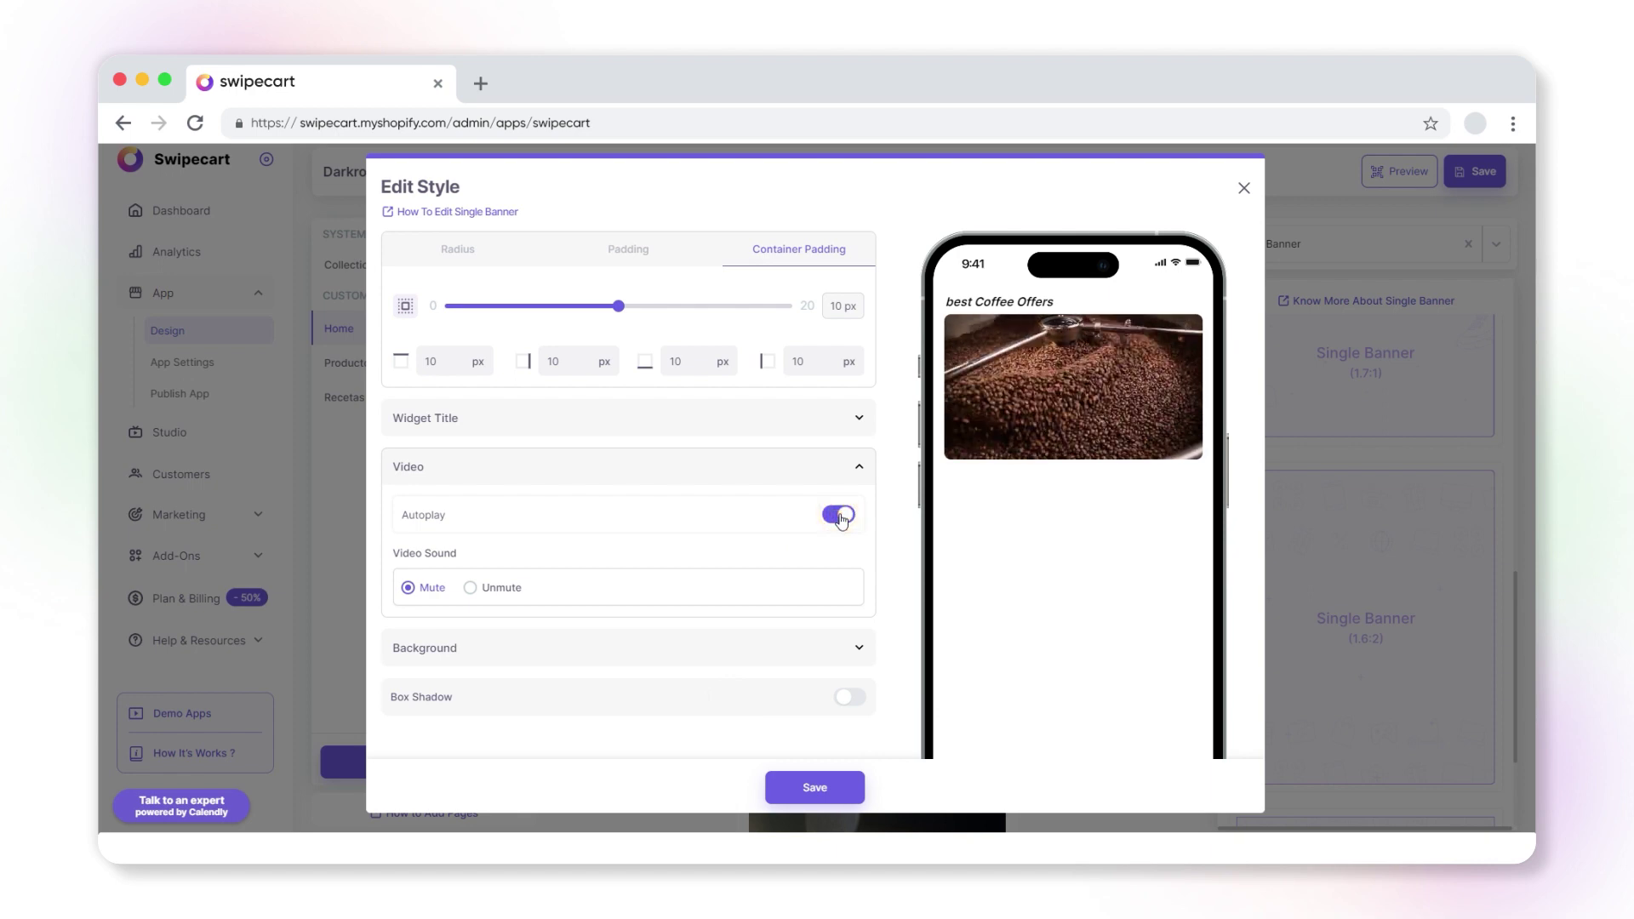
click(839, 515)
click(471, 587)
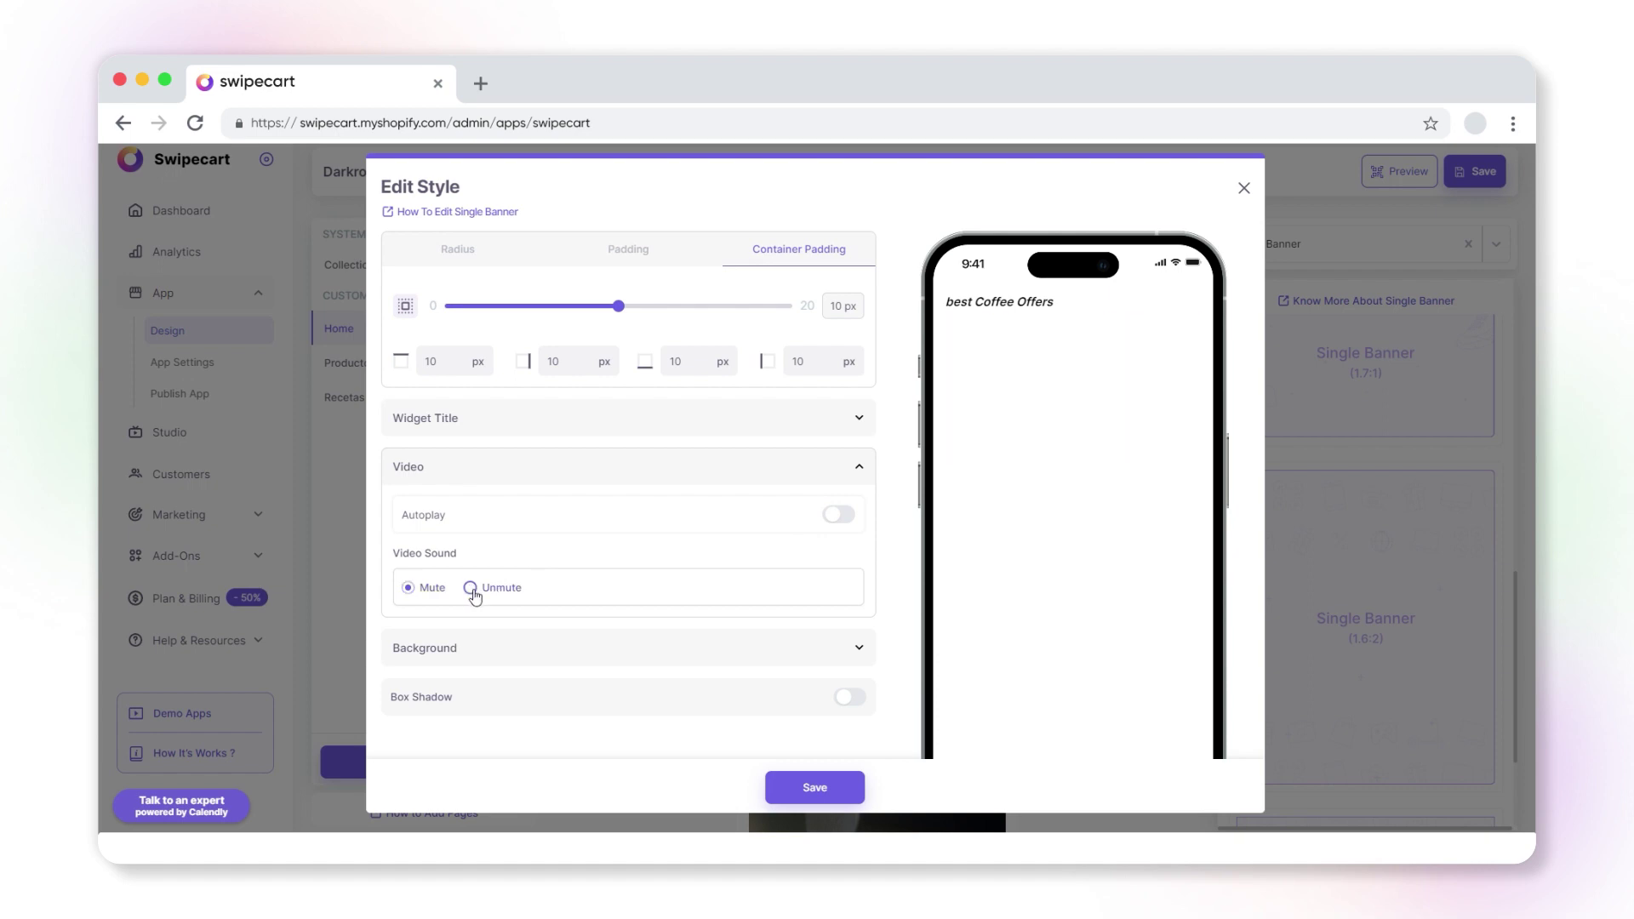
click(413, 590)
- Try a light grey background color, #d1d1d1, behind the banner
click(433, 649)
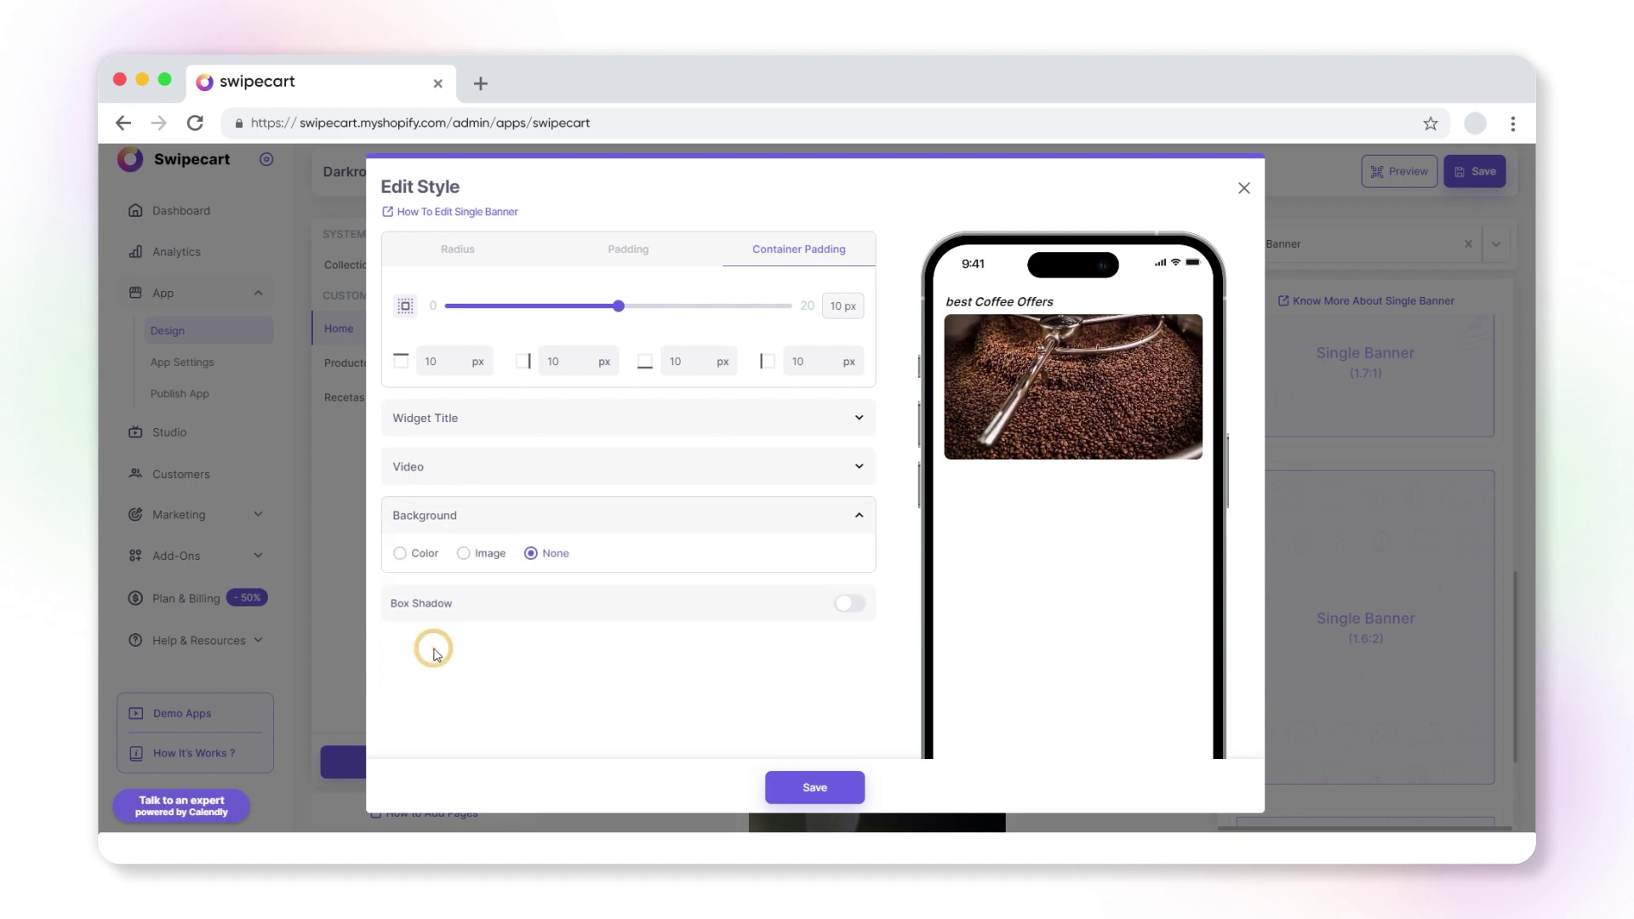
click(400, 554)
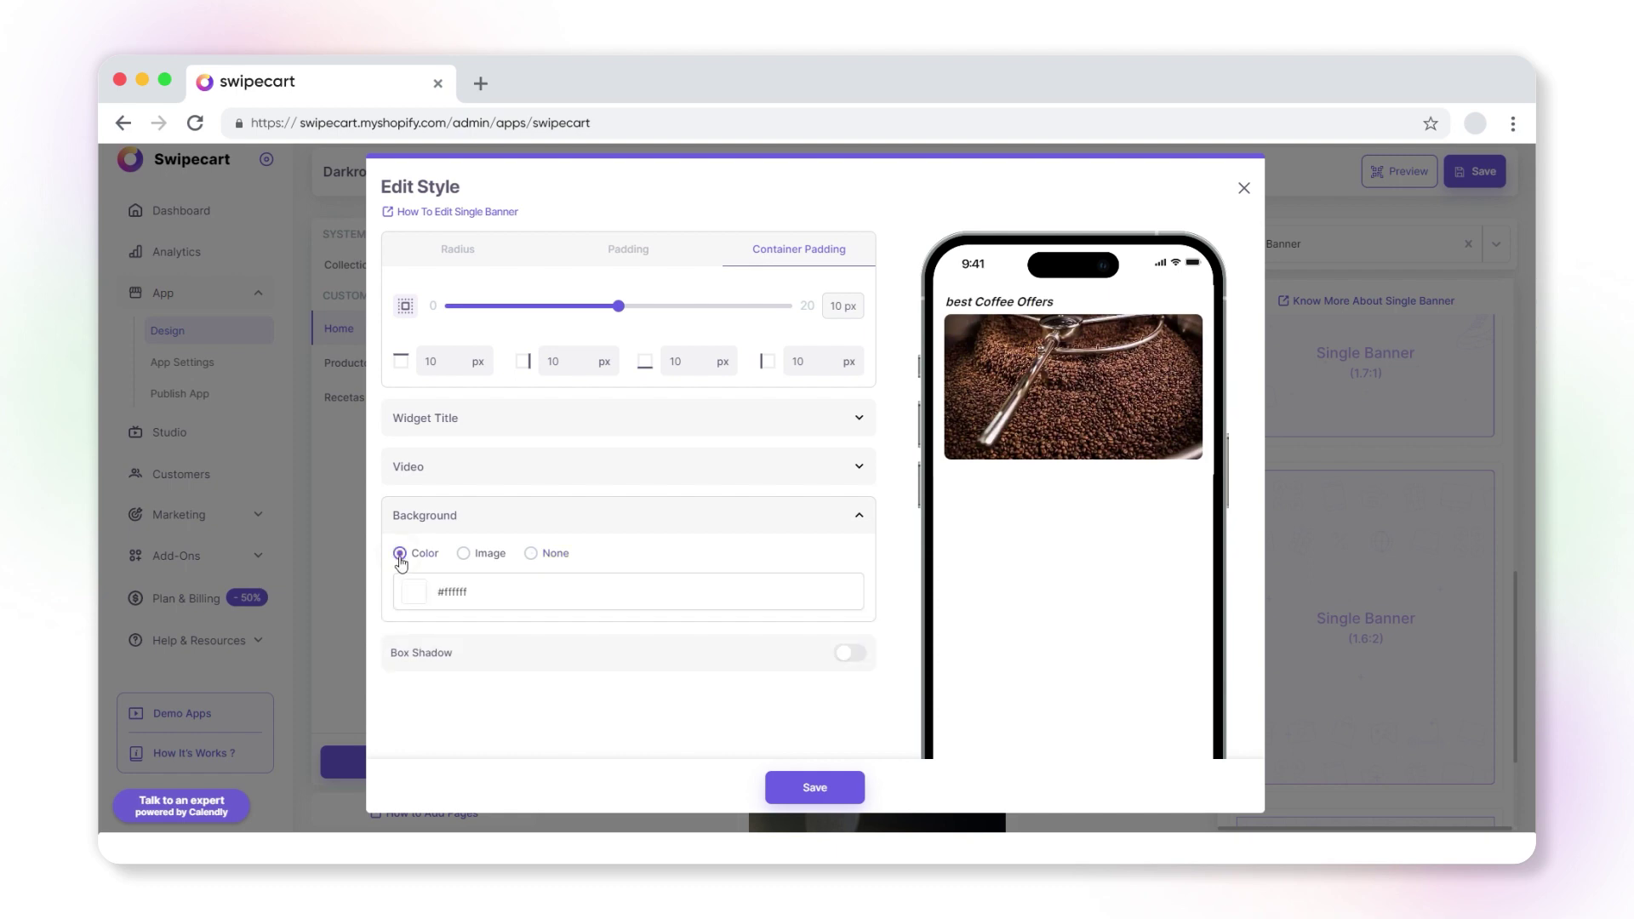
click(417, 591)
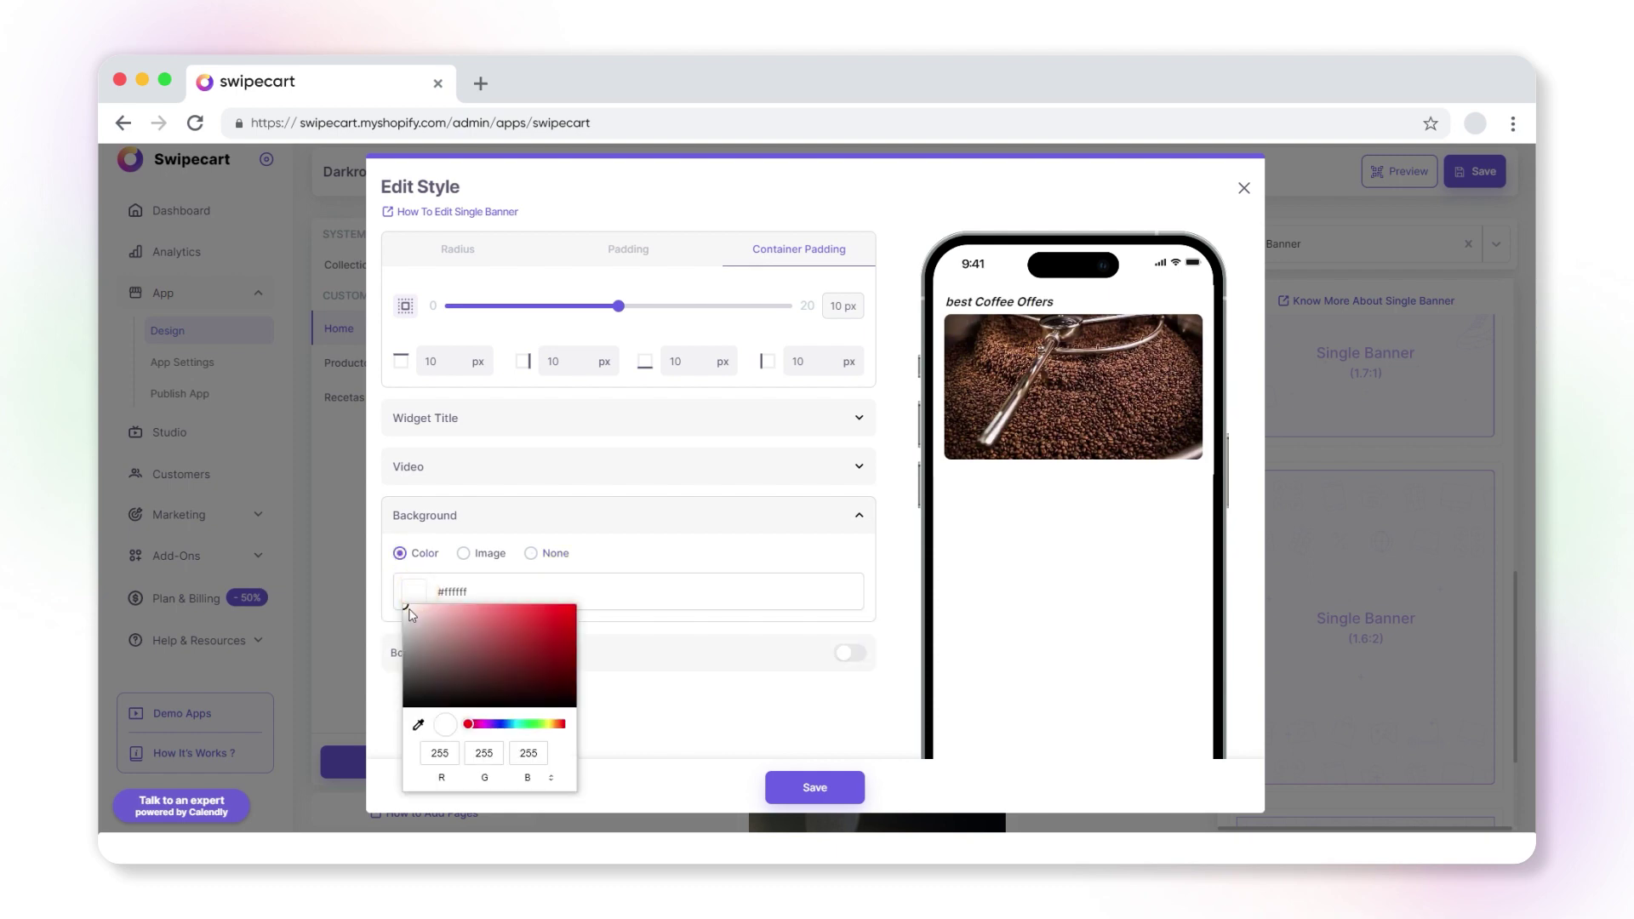
drag(407, 614, 396, 630)
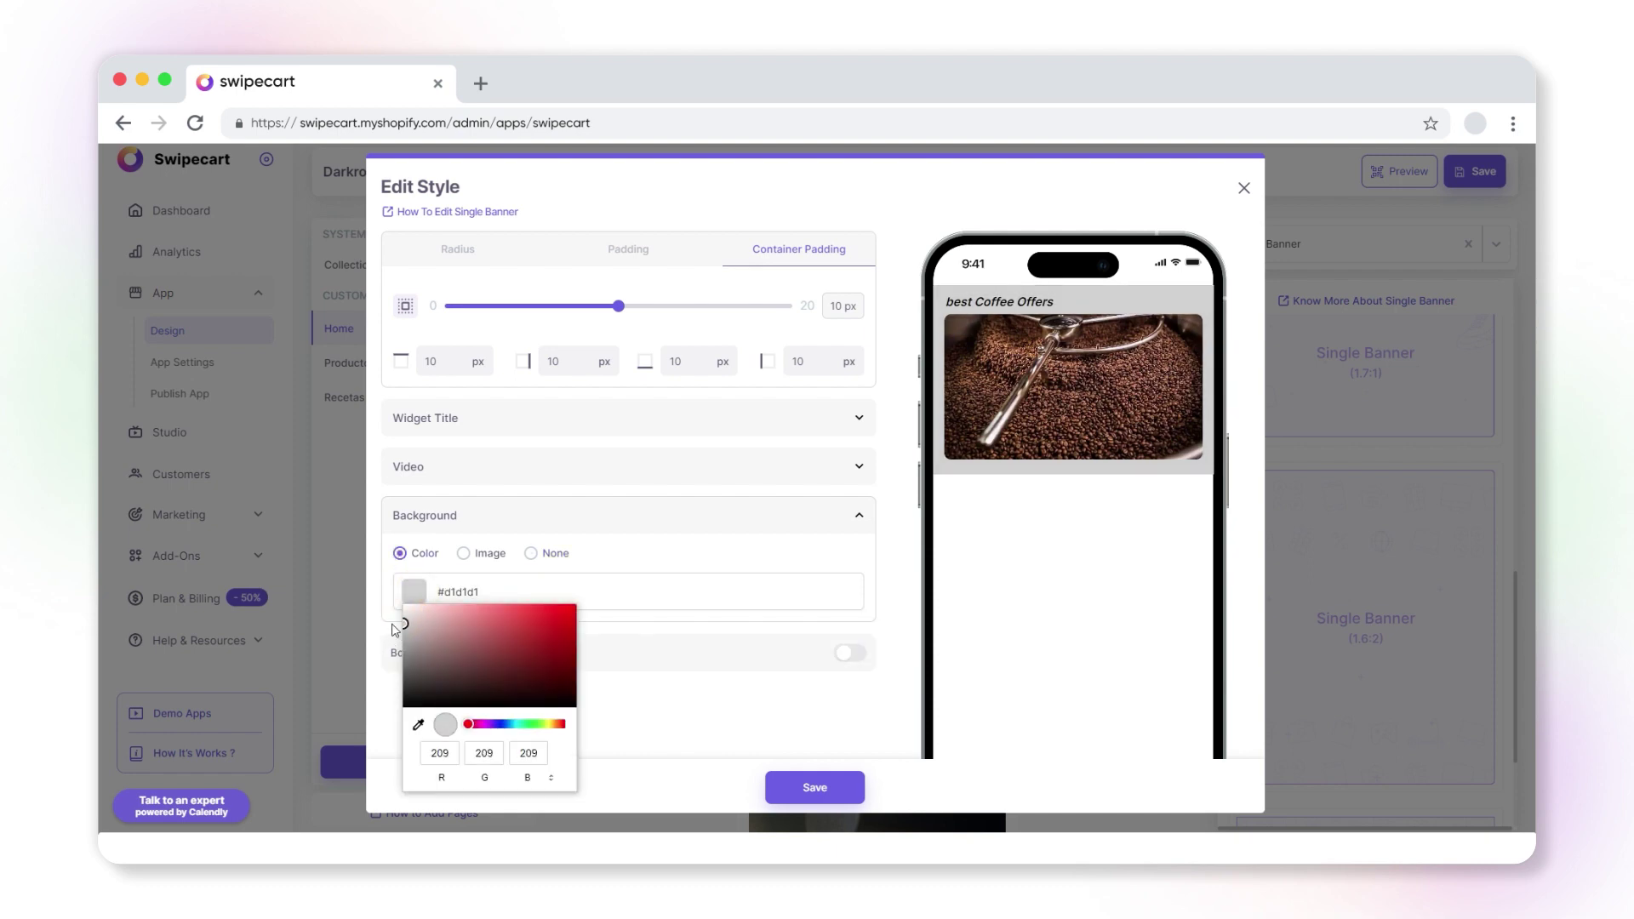
- Try the first coffee photo in the Img_Vido folder as the banner's background image, and set the background back to None
click(464, 555)
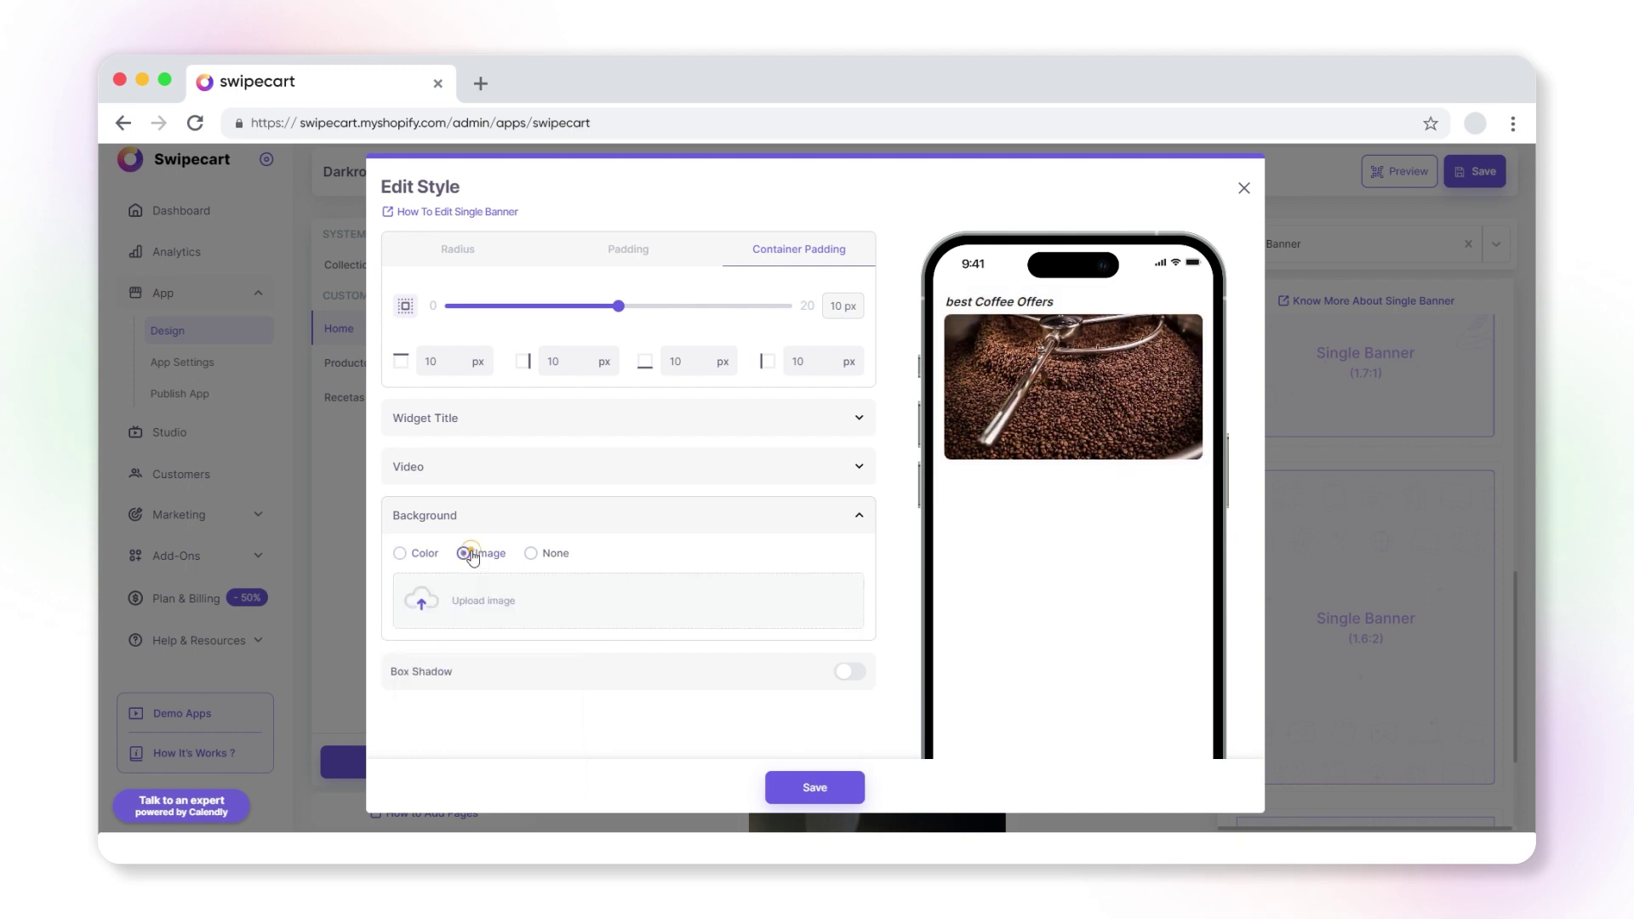
click(493, 606)
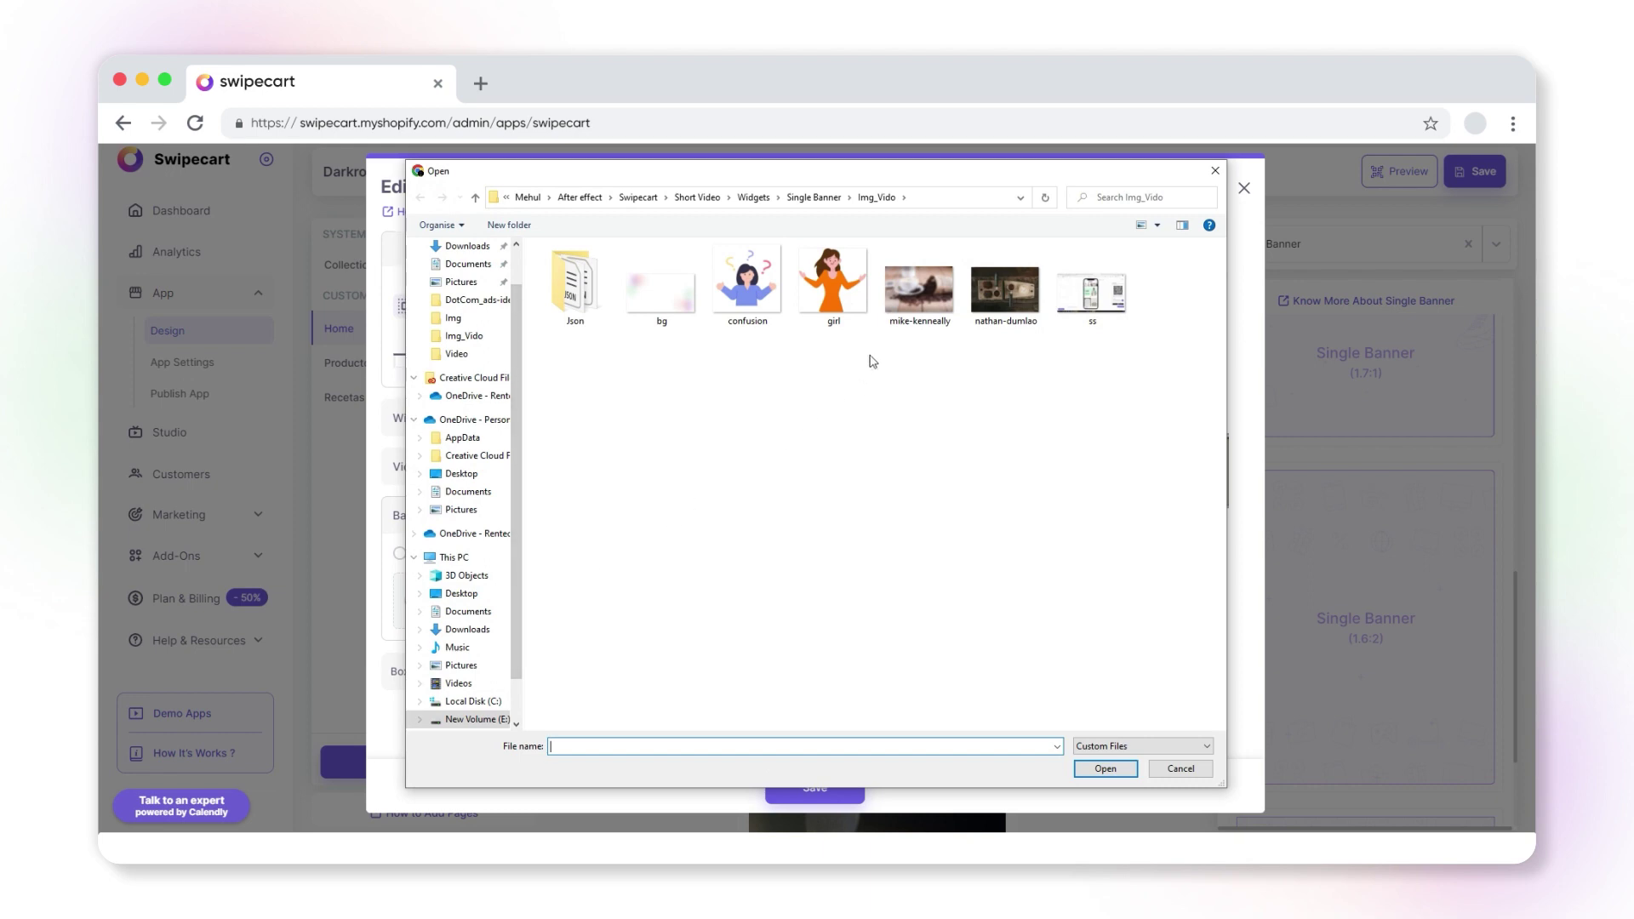
click(919, 291)
click(1116, 771)
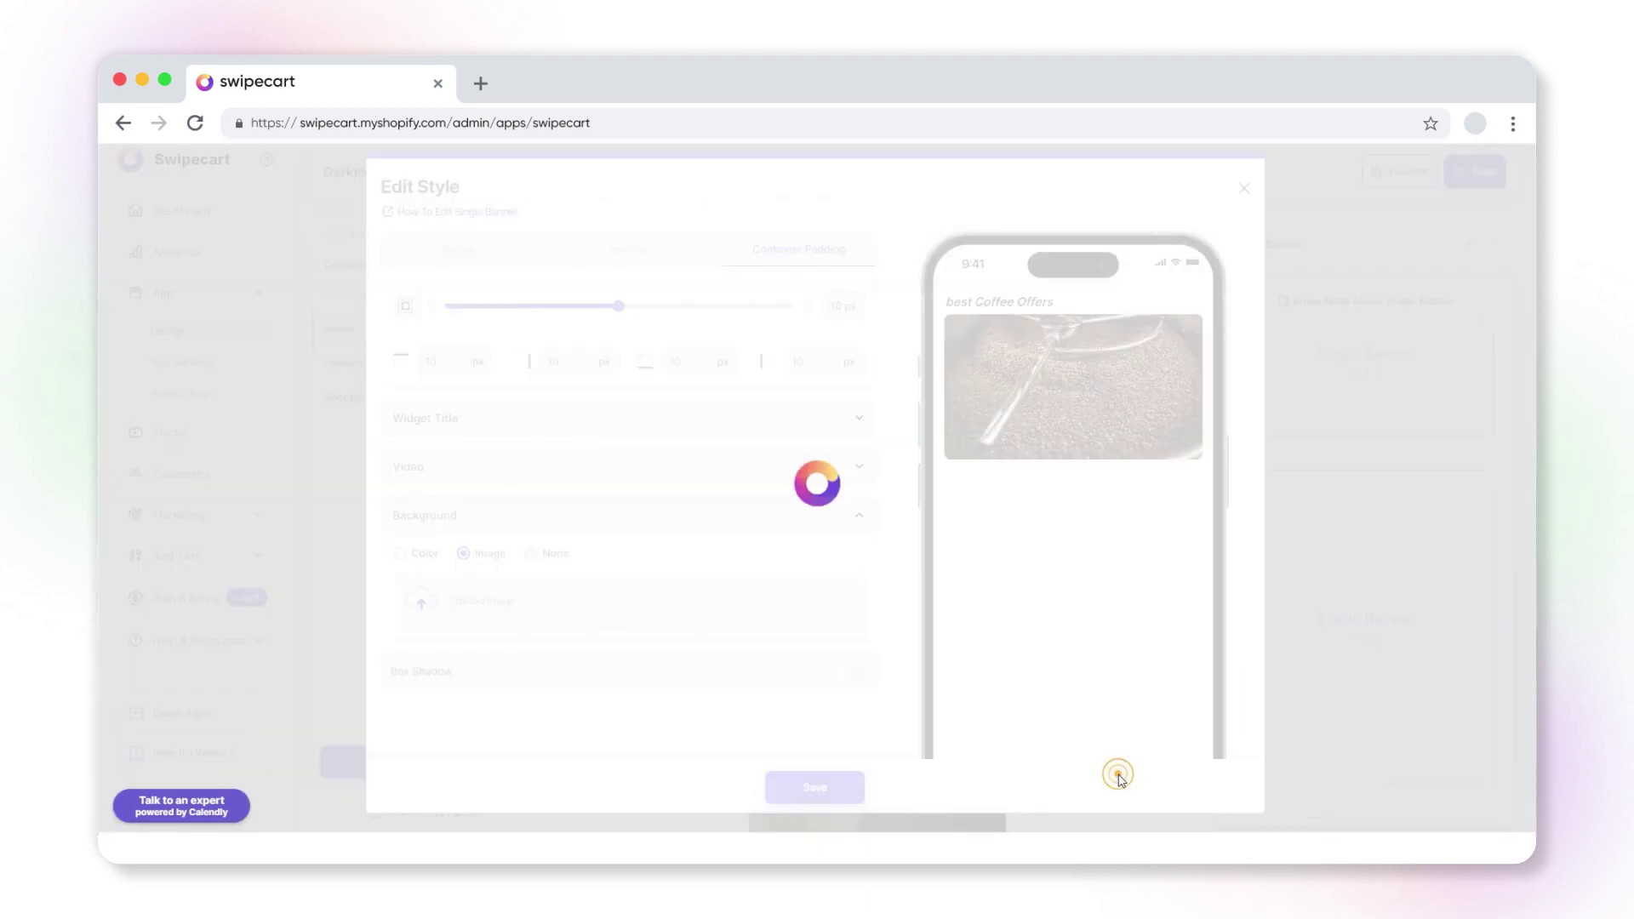
click(531, 554)
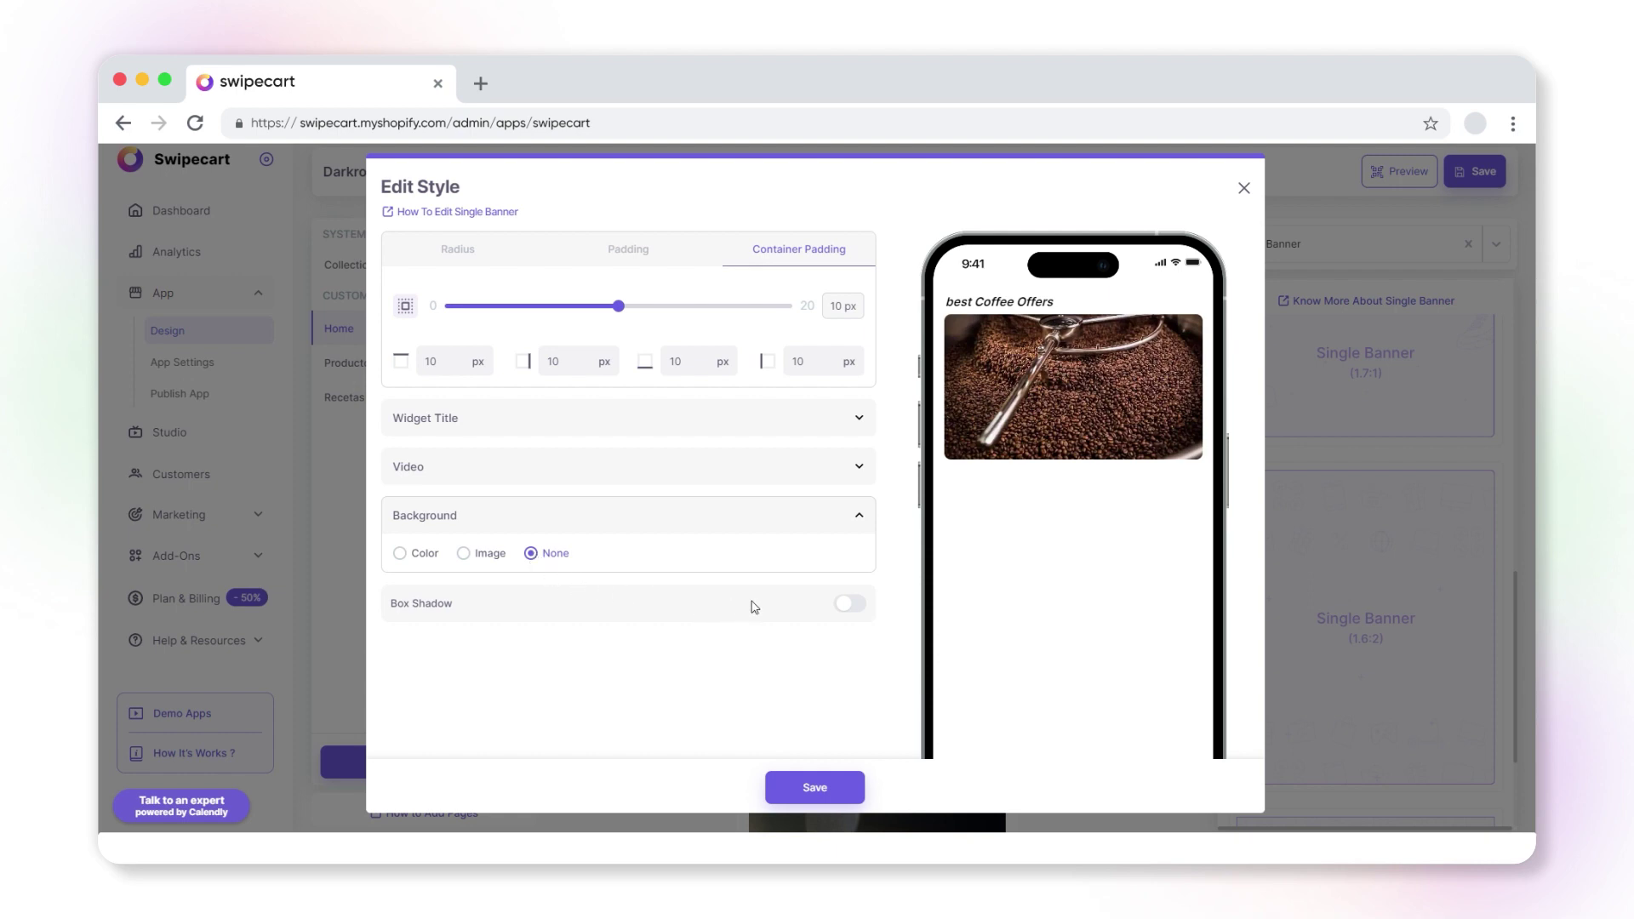
- Enable the banner's box shadow, try Shadow-2 and Shadow-3, choose Shadow-1, and save the style changes
click(847, 604)
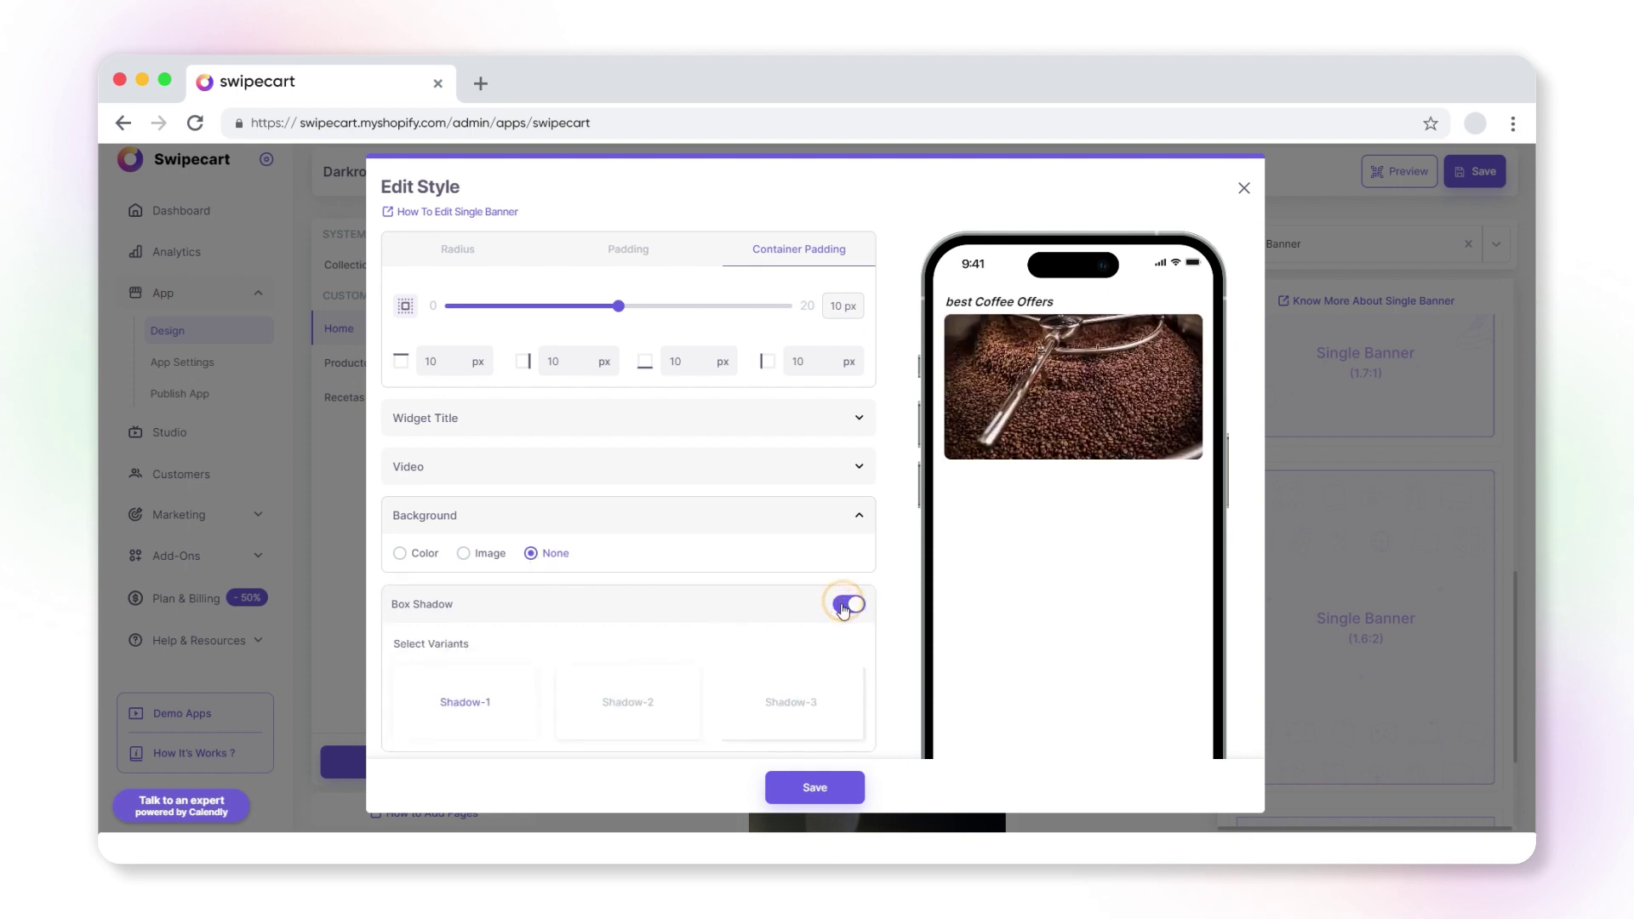
click(636, 693)
click(811, 717)
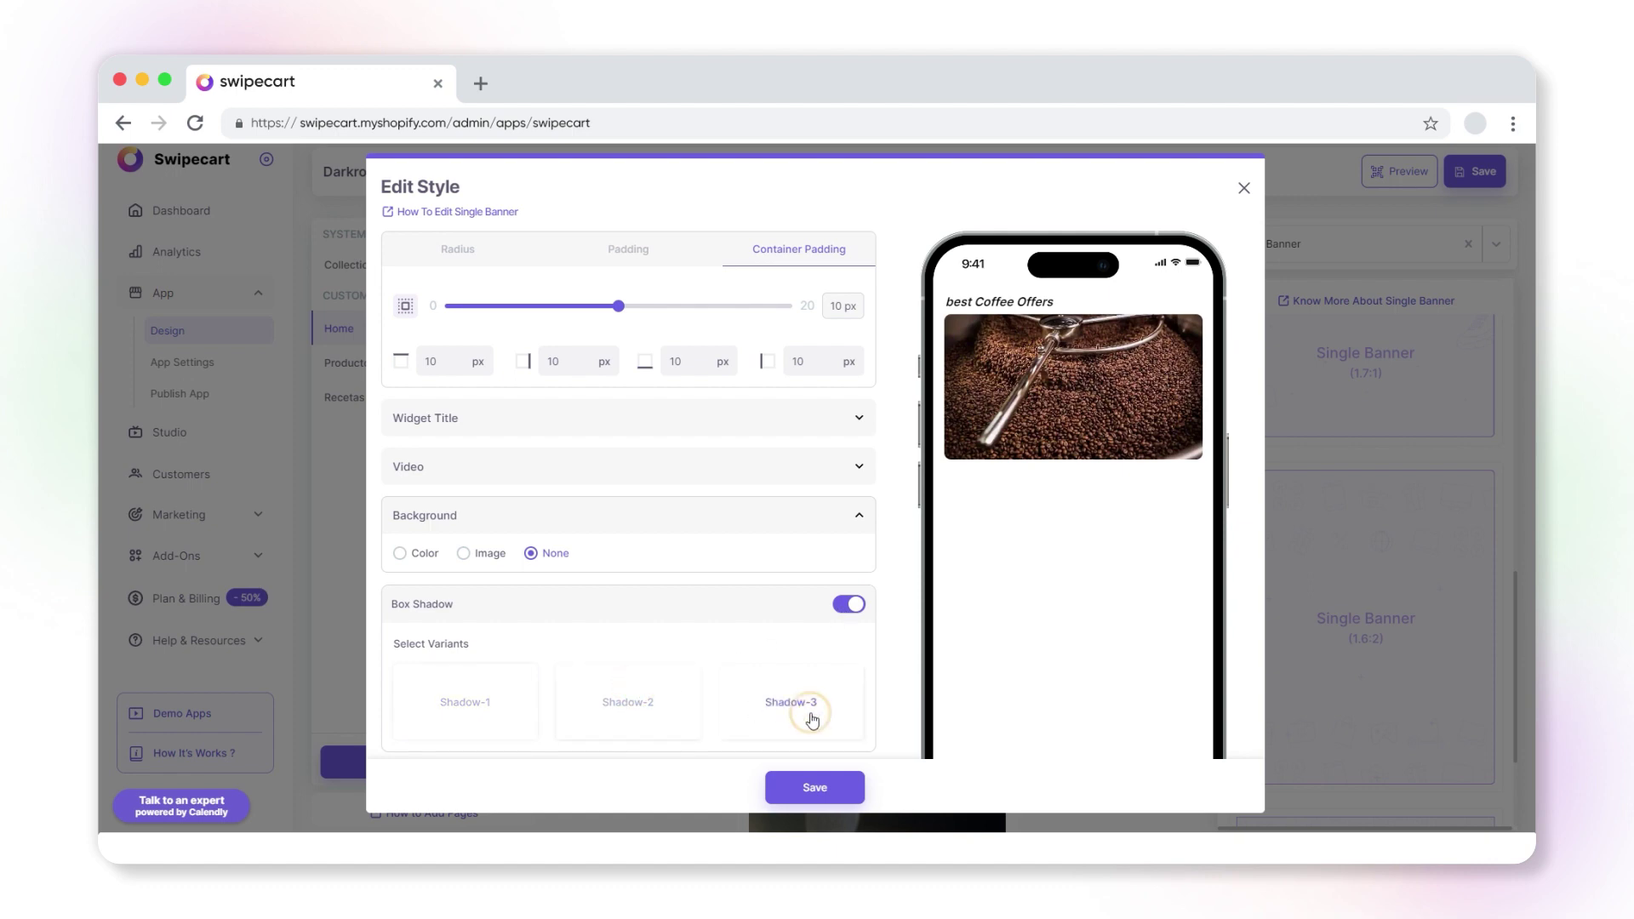
click(516, 719)
click(814, 787)
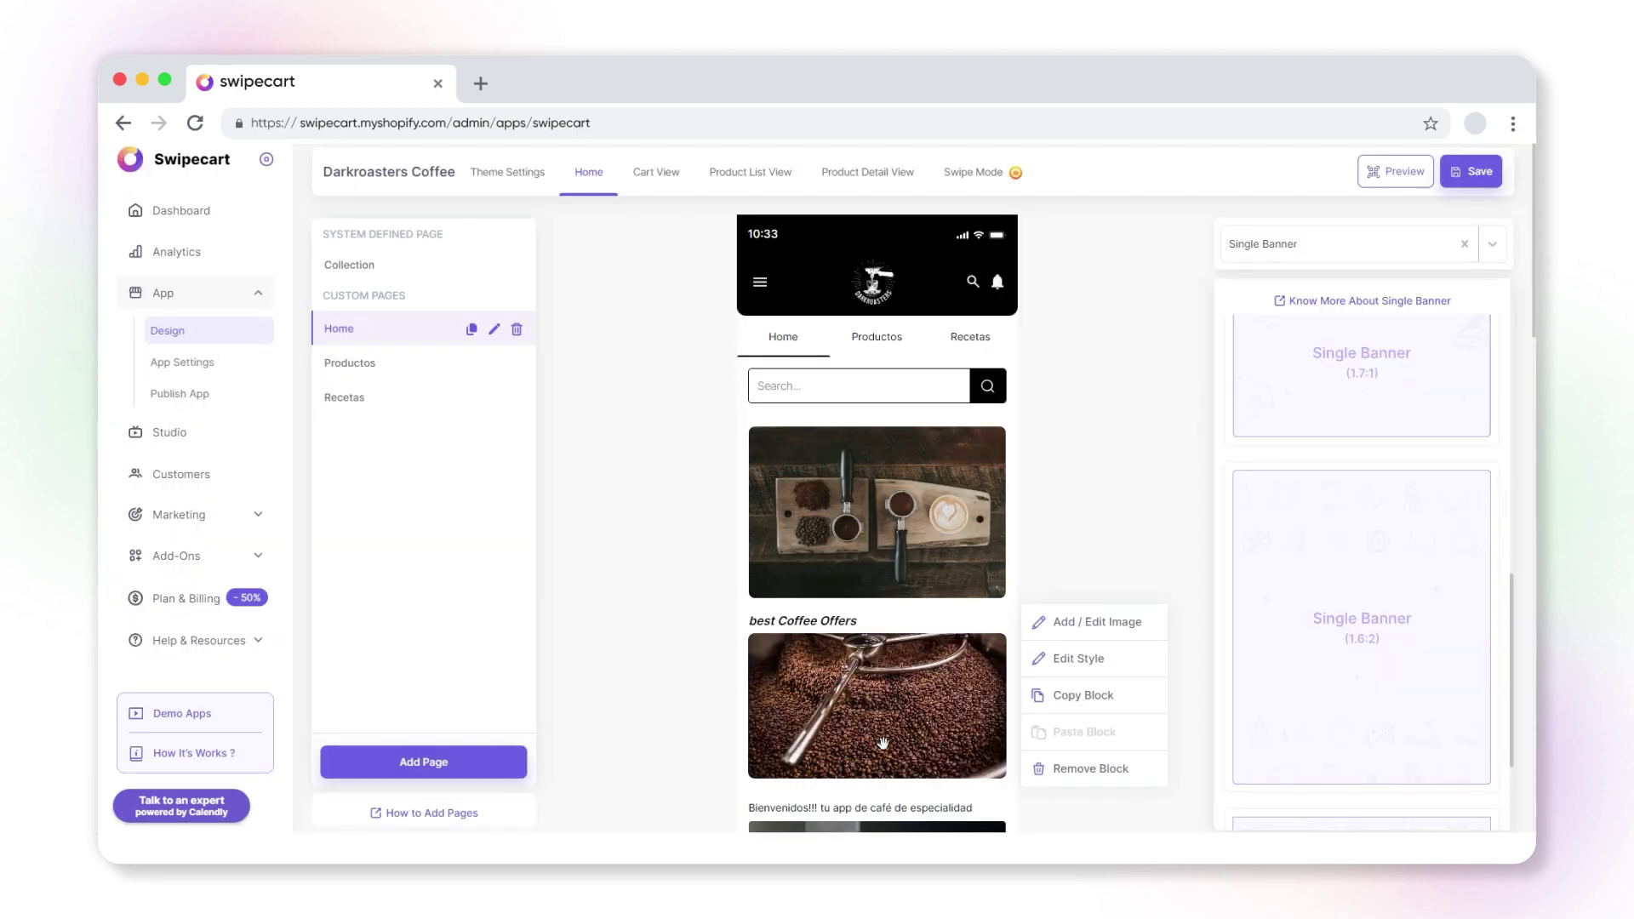
- Copy the coffee-bean banner block, paste the copy next to the original on the home page, and remove the duplicate
click(1086, 698)
scroll(1087, 698, down, 2)
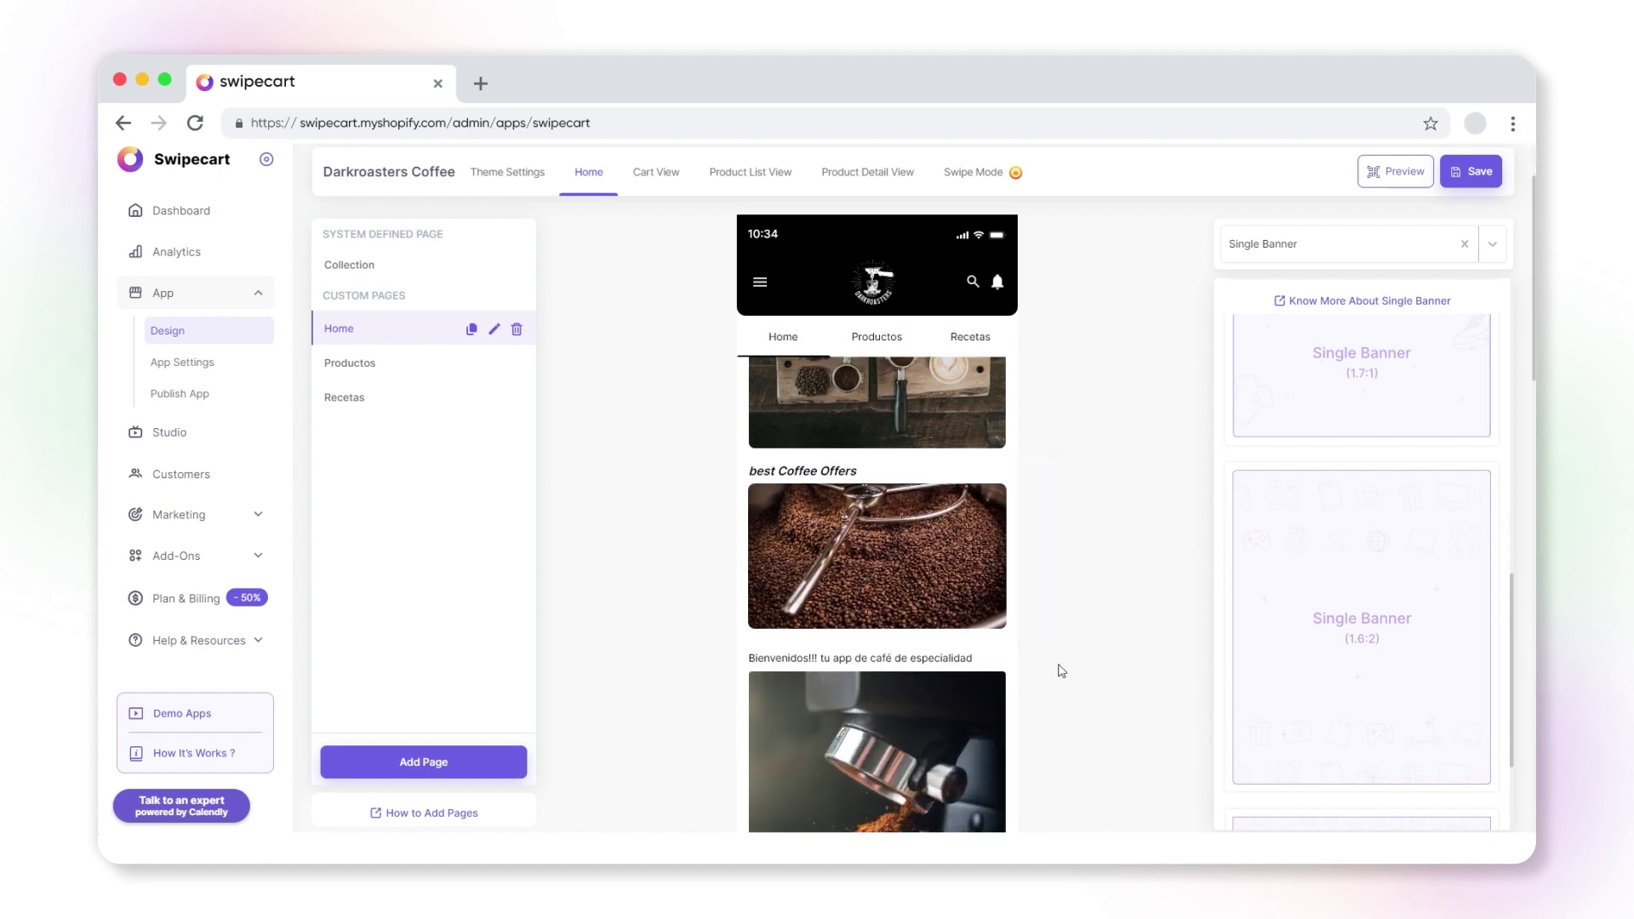
click(1085, 583)
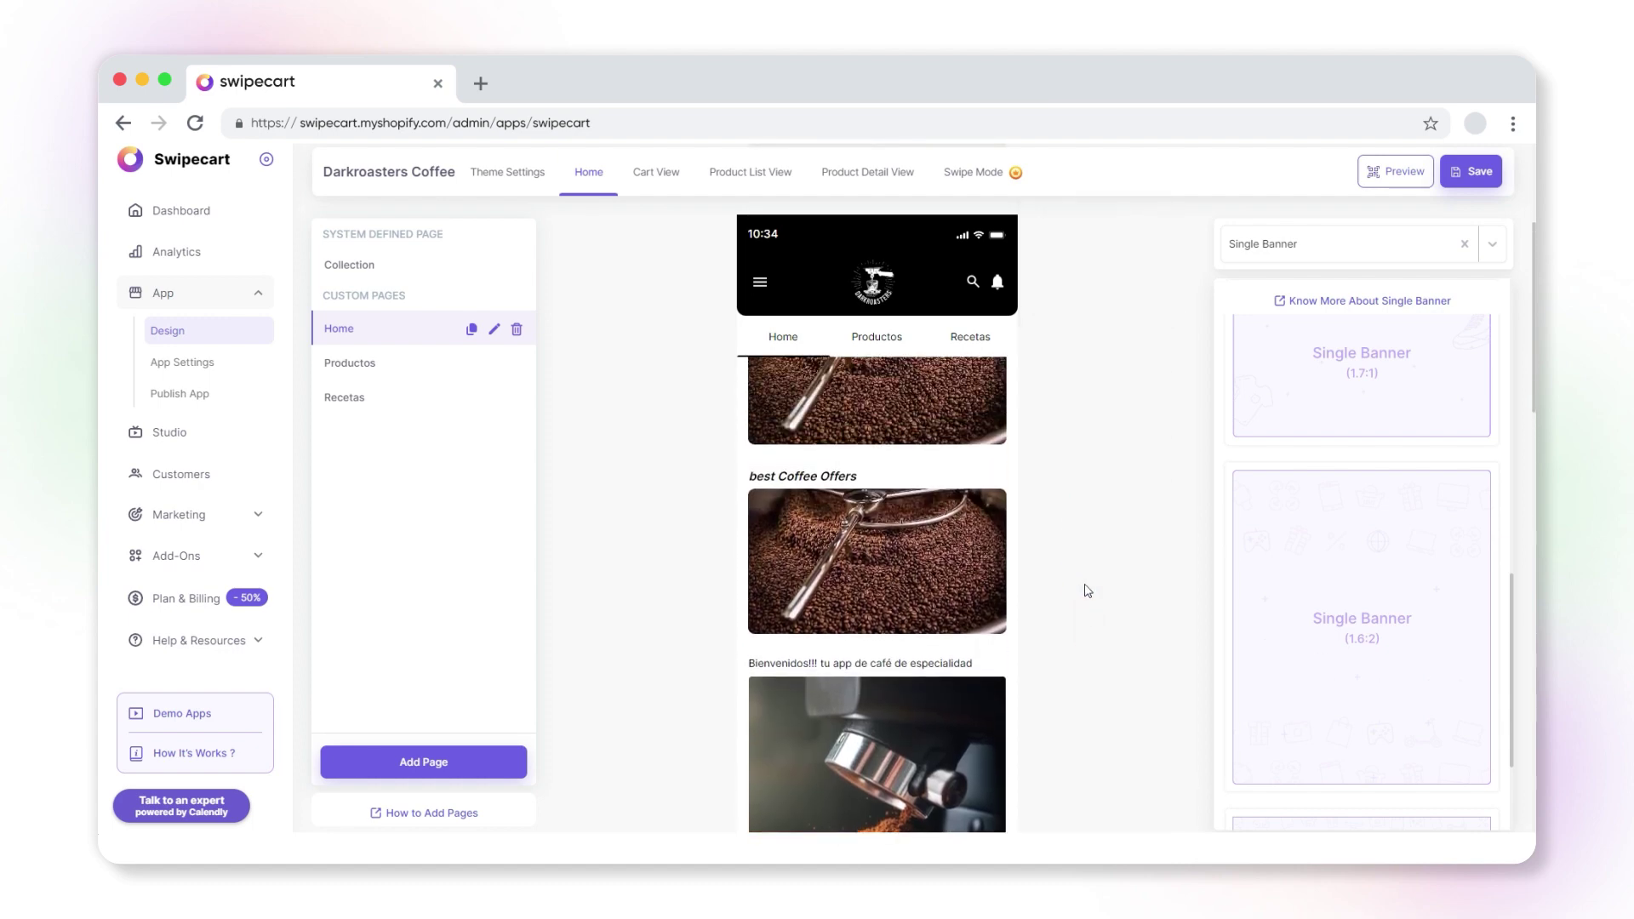
click(930, 576)
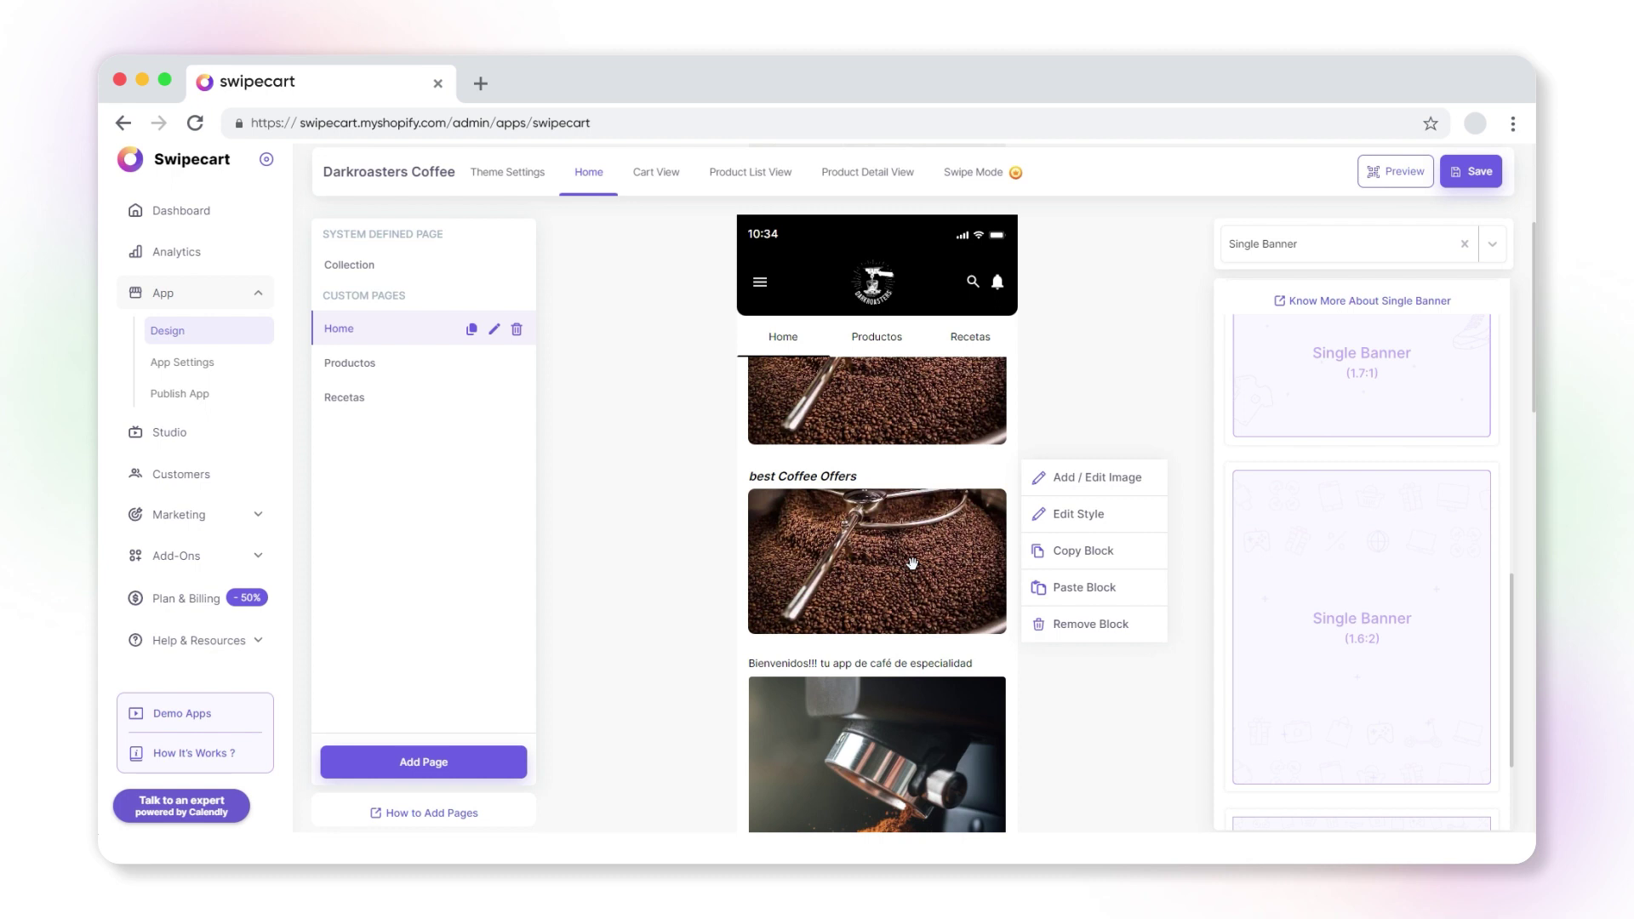
click(1069, 628)
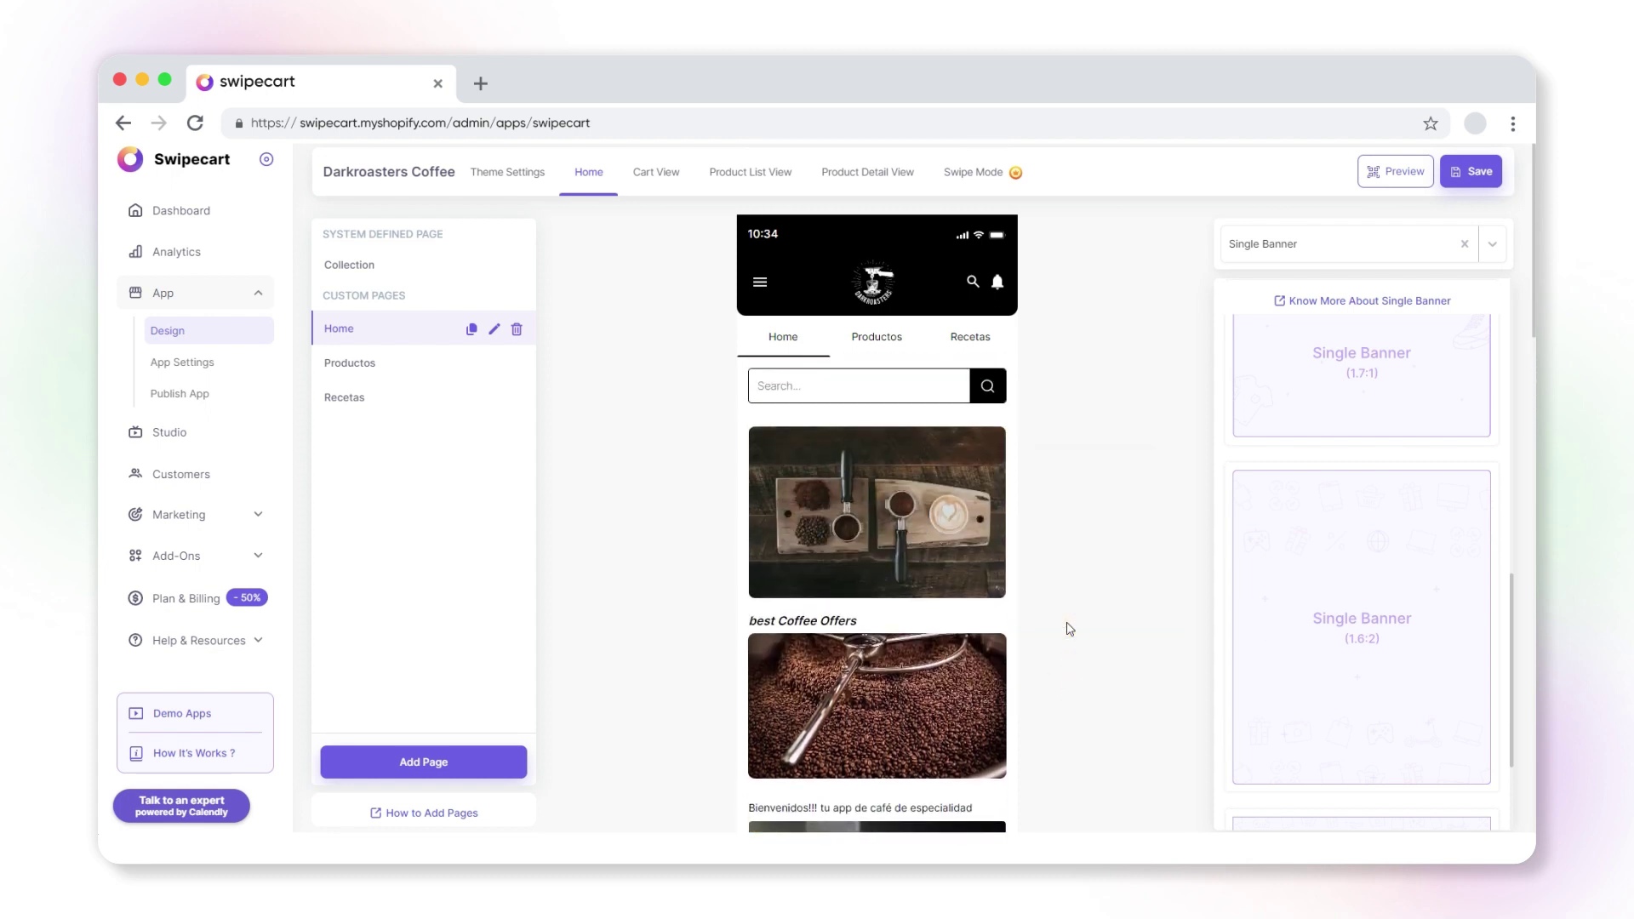
- Save the home page layout and confirm updating the live app
click(1478, 175)
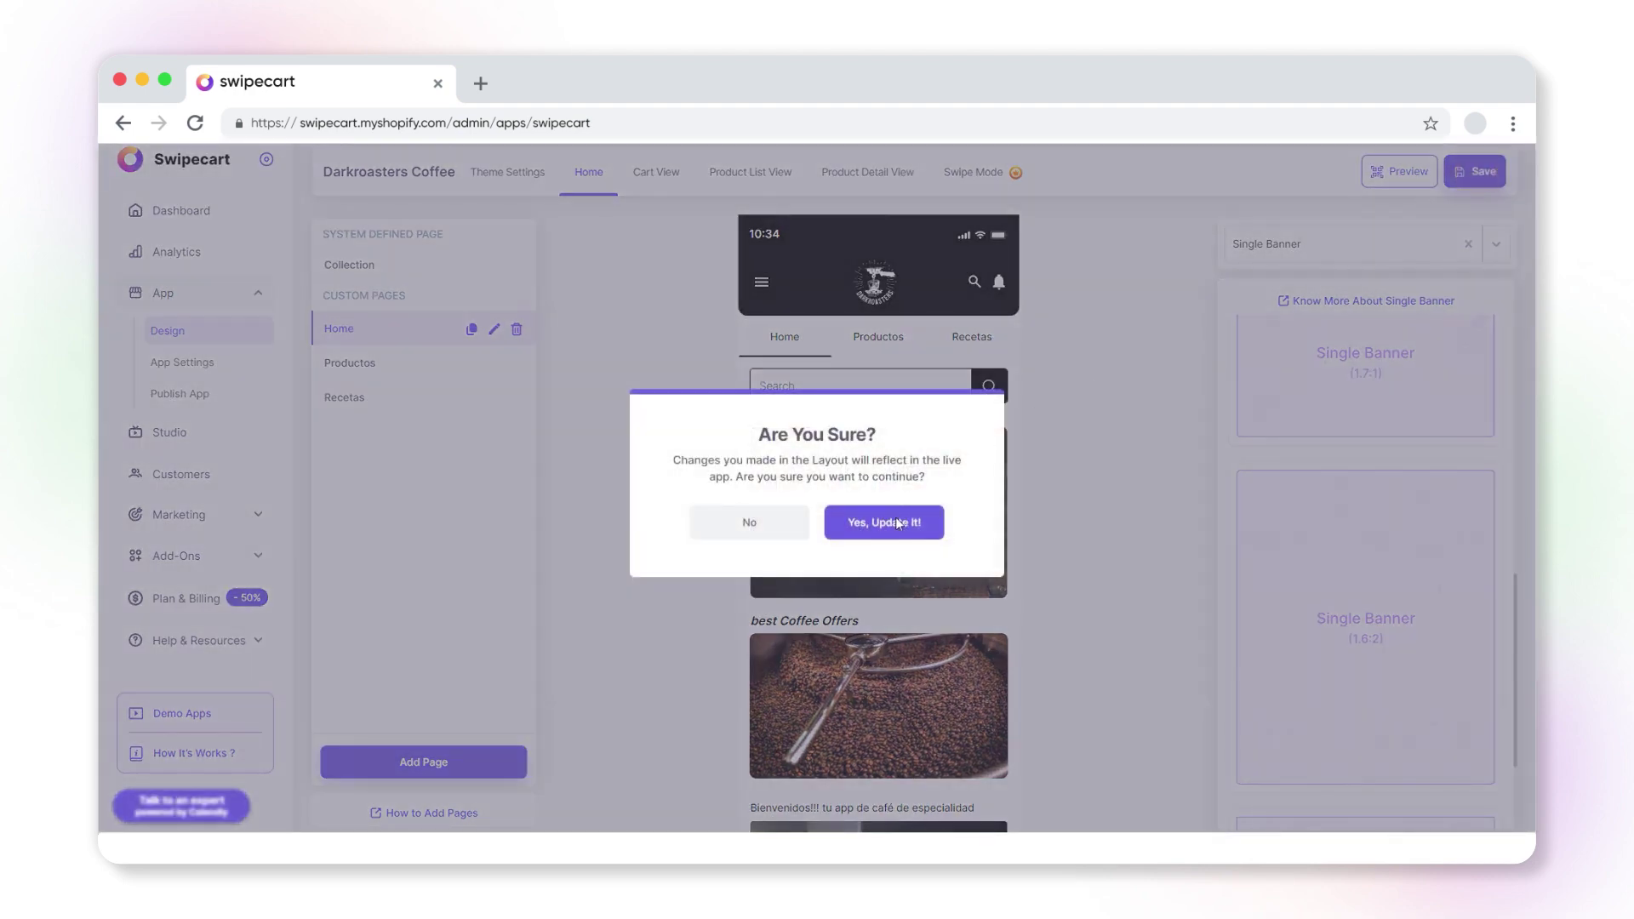
click(898, 522)
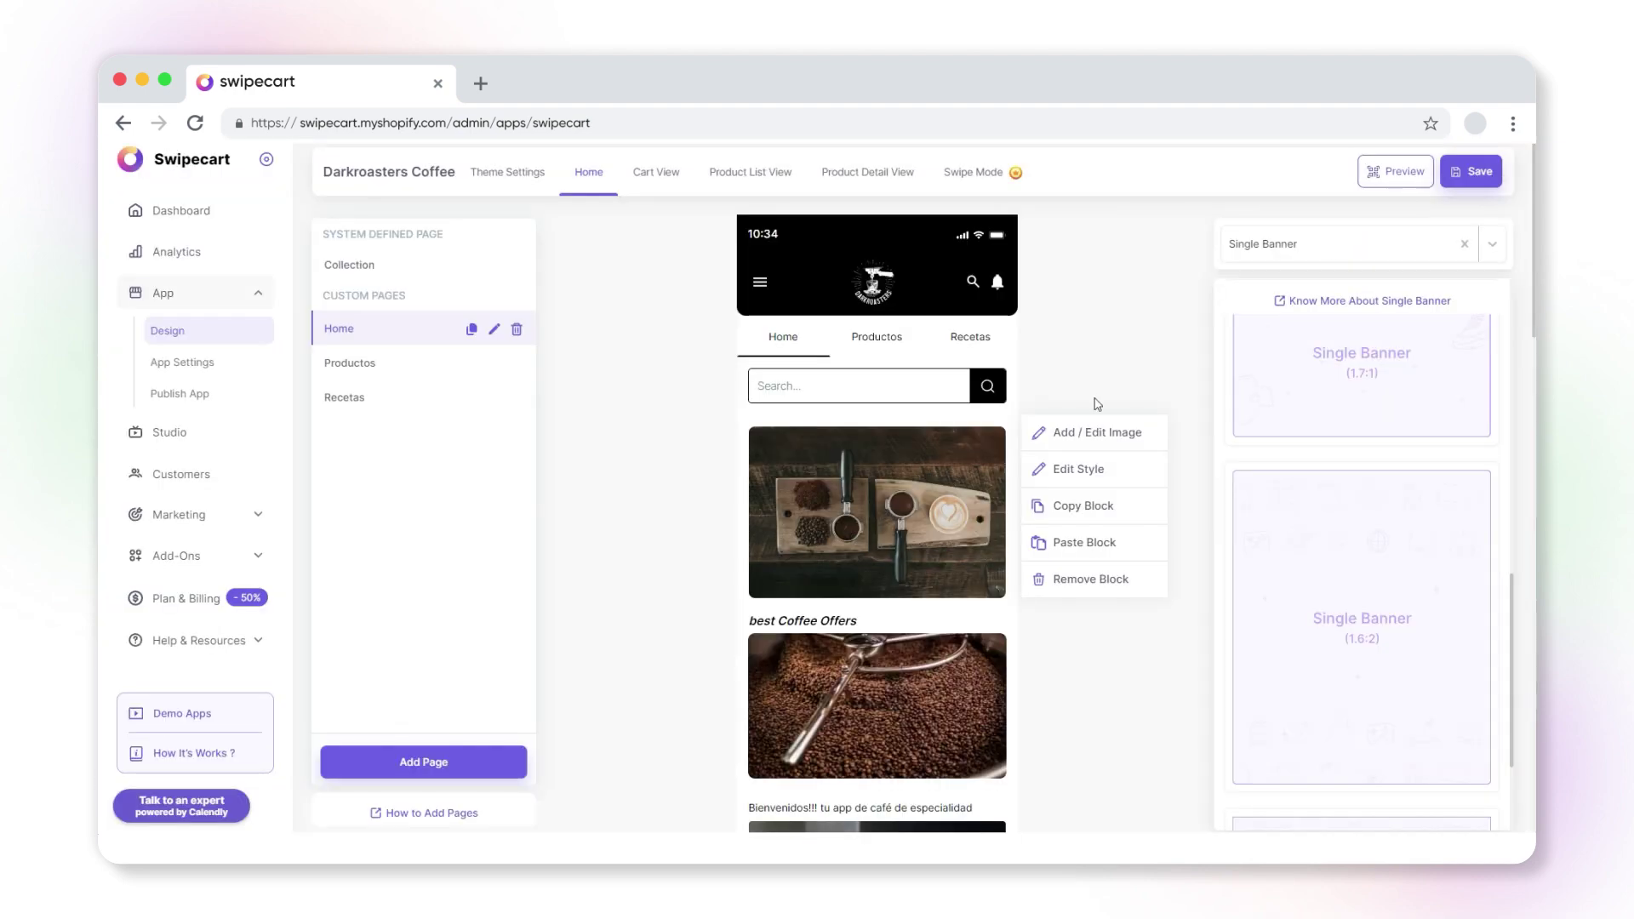
- Preview the app and show the QR code and link for trying it on a device
click(1397, 171)
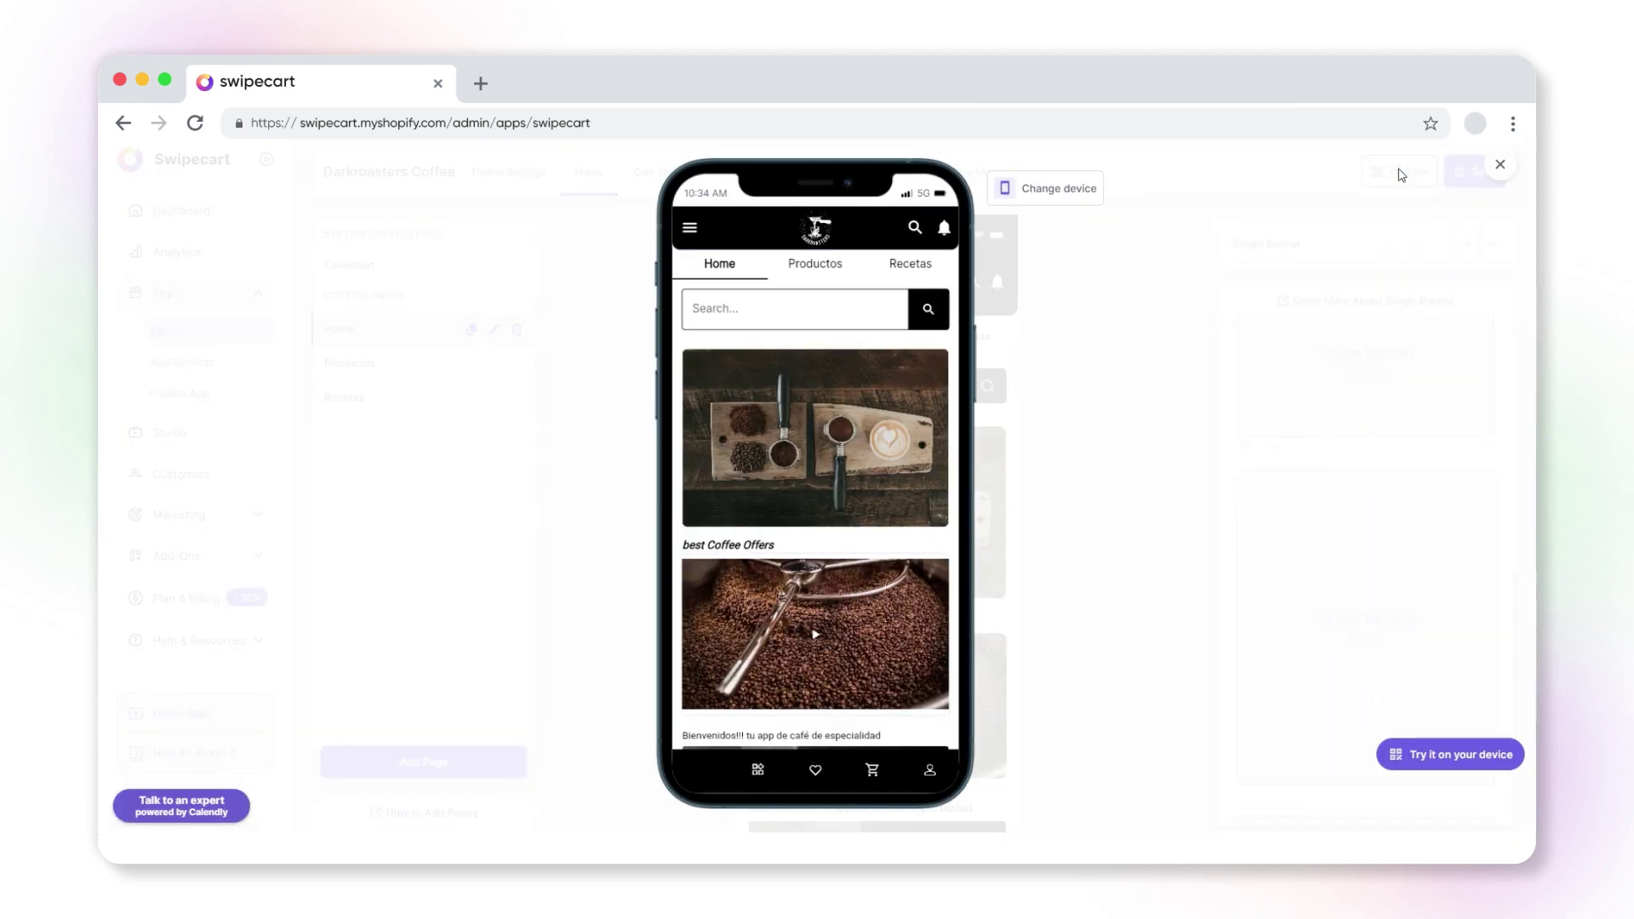
click(1432, 753)
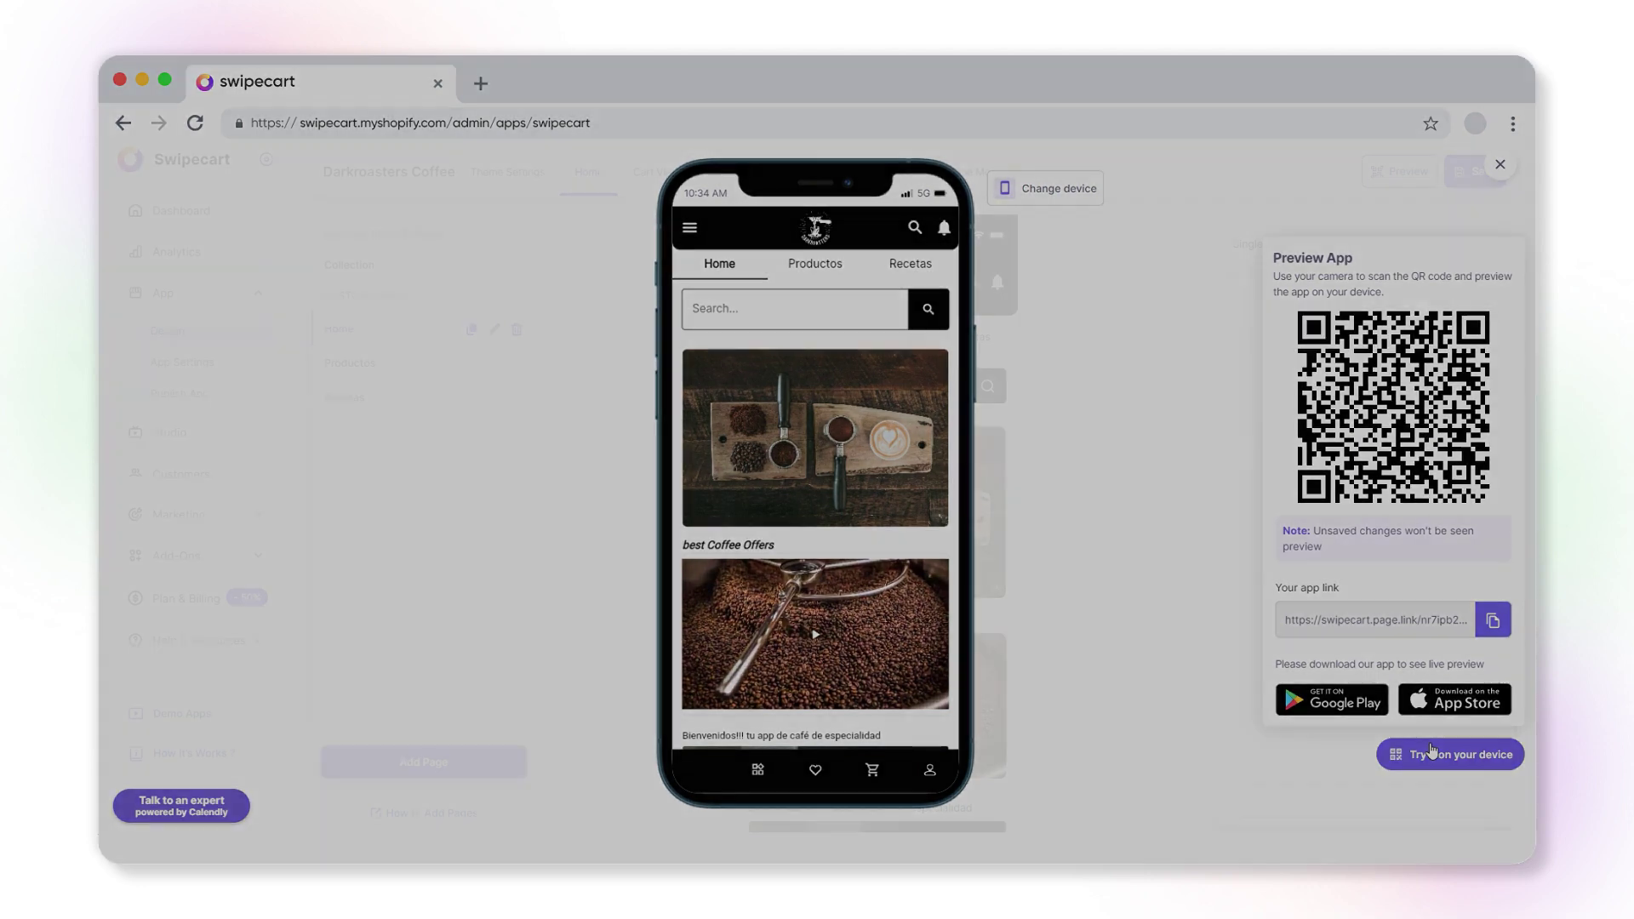